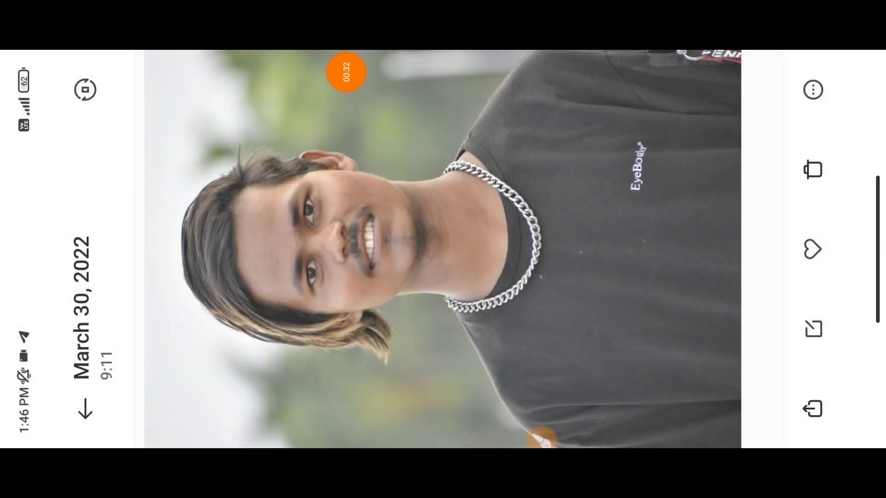
# - View the edited bokeh-background portrait full screen in the Gallery
pyautogui.click(602, 175)
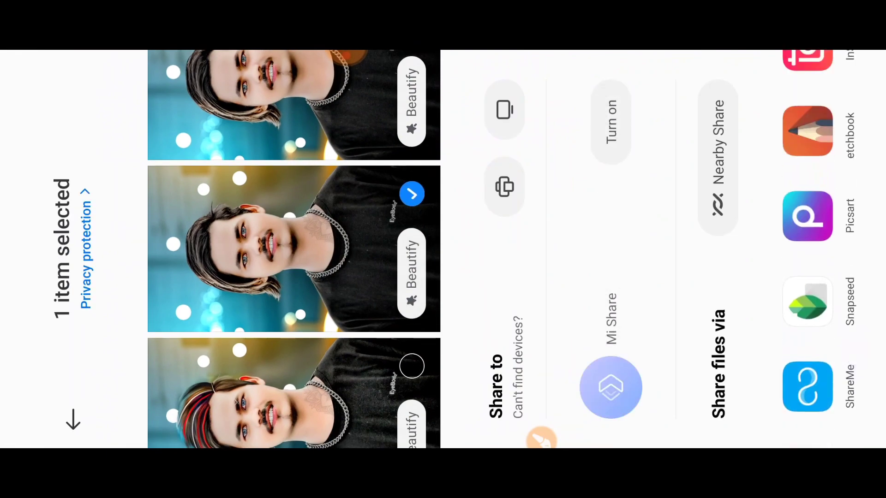
# - Send the portrait to SketchBook, zoom the canvas, and pick the Smudge Round Bristle Brush
pyautogui.click(808, 131)
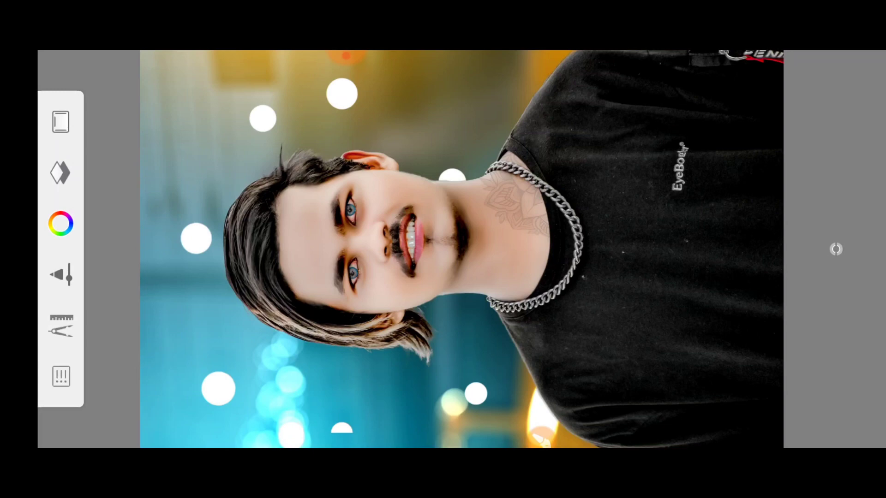
pyautogui.scroll(2, 405, 171)
pyautogui.scroll(2, 405, 172)
pyautogui.scroll(2, 405, 172)
pyautogui.scroll(1, 405, 172)
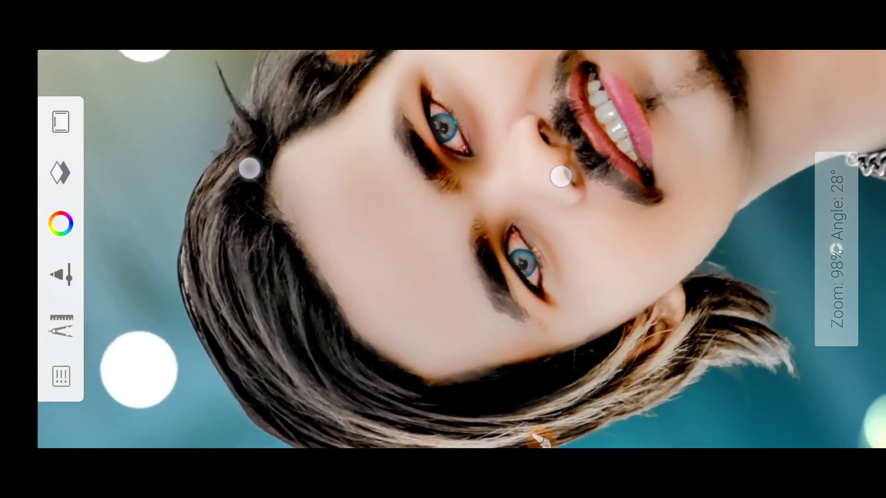
pyautogui.scroll(-1, 405, 172)
pyautogui.click(61, 275)
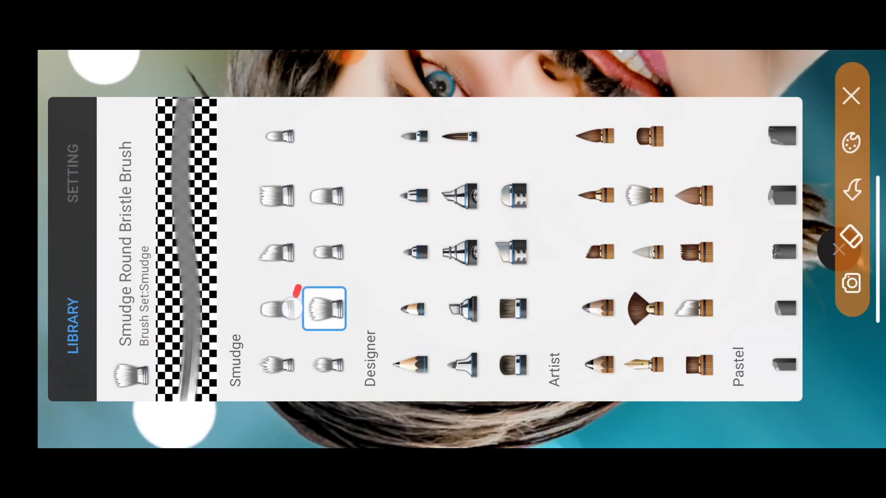
# - Annotate the chosen smudge brush and the route to its settings, then clear the marks
pyautogui.moveTo(292, 308); pyautogui.dragTo(304, 304)
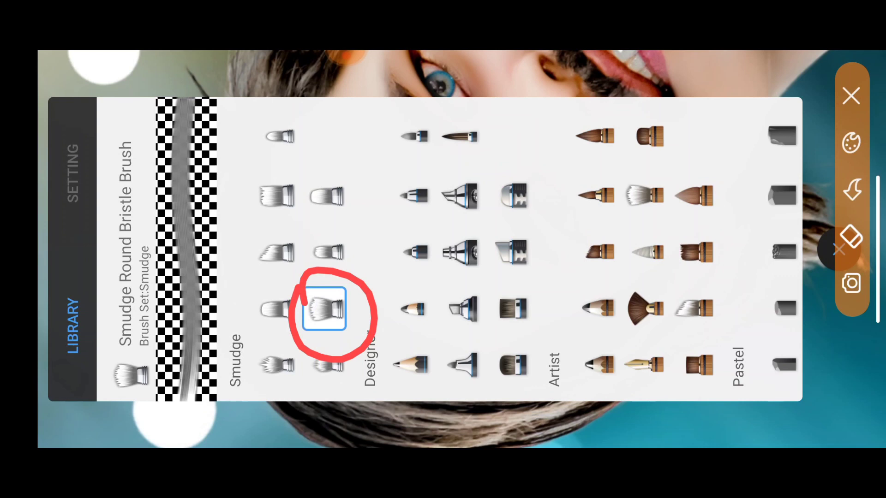
pyautogui.moveTo(308, 303); pyautogui.dragTo(109, 173)
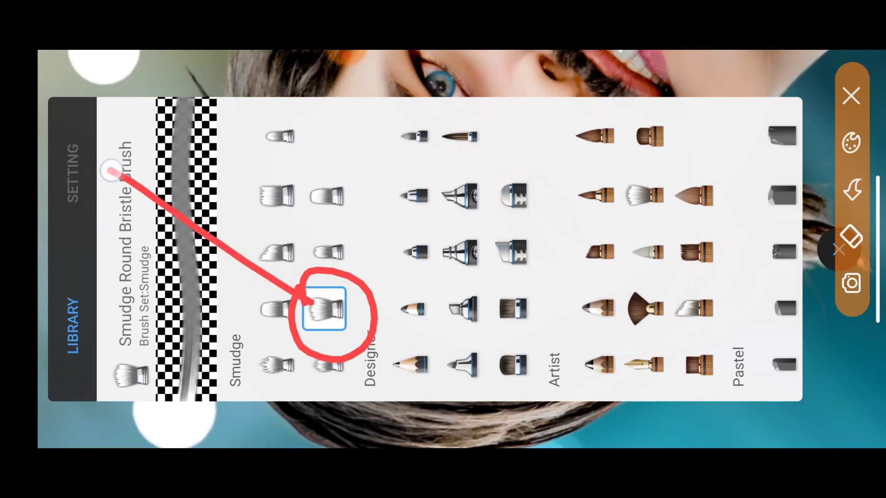
pyautogui.moveTo(101, 223); pyautogui.dragTo(118, 149)
pyautogui.click(851, 96)
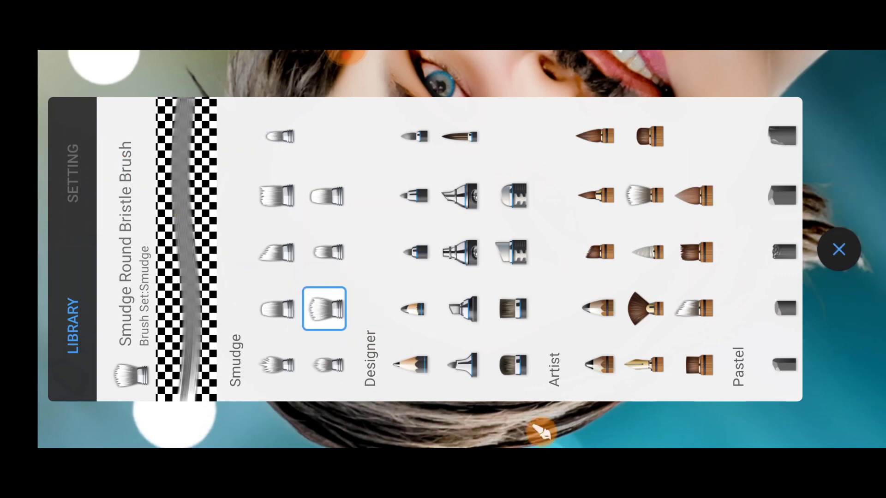
# - Set the smudge brush to flow 20%, strength 30% and size 25.0, annotating the sliders first
pyautogui.click(72, 173)
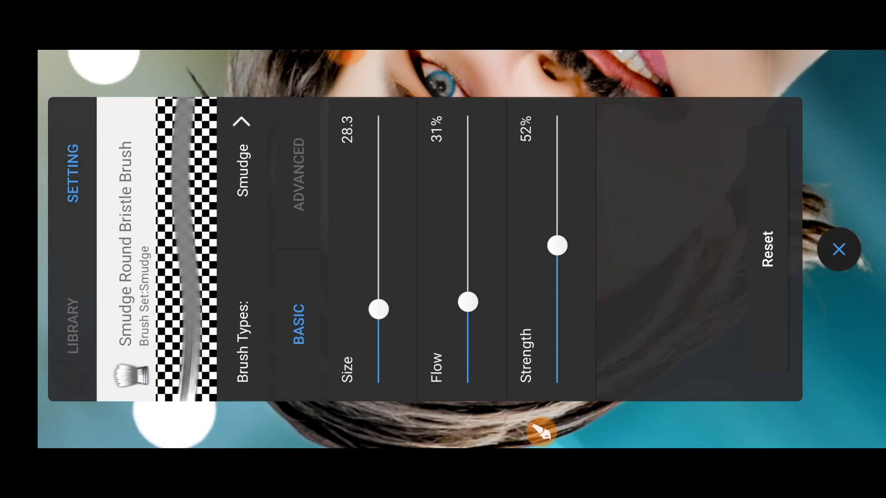
pyautogui.click(541, 432)
pyautogui.moveTo(434, 294)
pyautogui.mouseDown()
pyautogui.moveTo(475, 419)
pyautogui.moveTo(467, 300)
pyautogui.moveTo(505, 326)
pyautogui.mouseUp()
pyautogui.moveTo(406, 319); pyautogui.dragTo(338, 333)
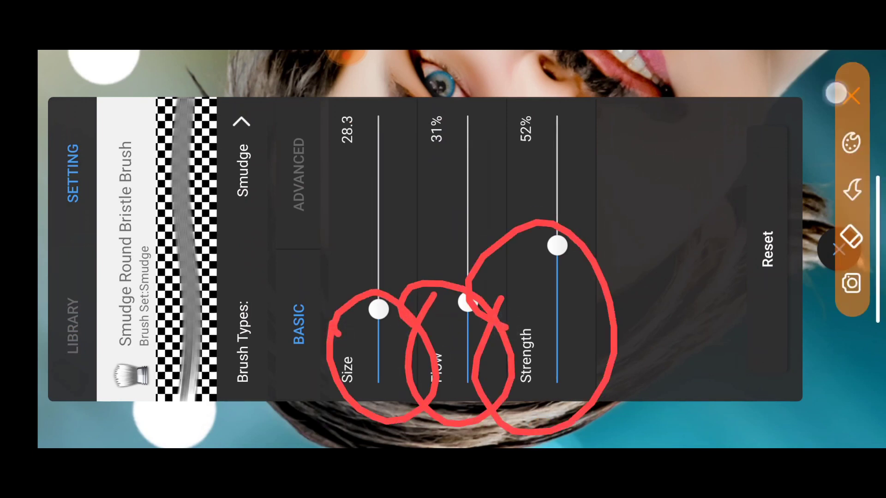
pyautogui.click(836, 93)
pyautogui.moveTo(467, 302); pyautogui.dragTo(487, 342)
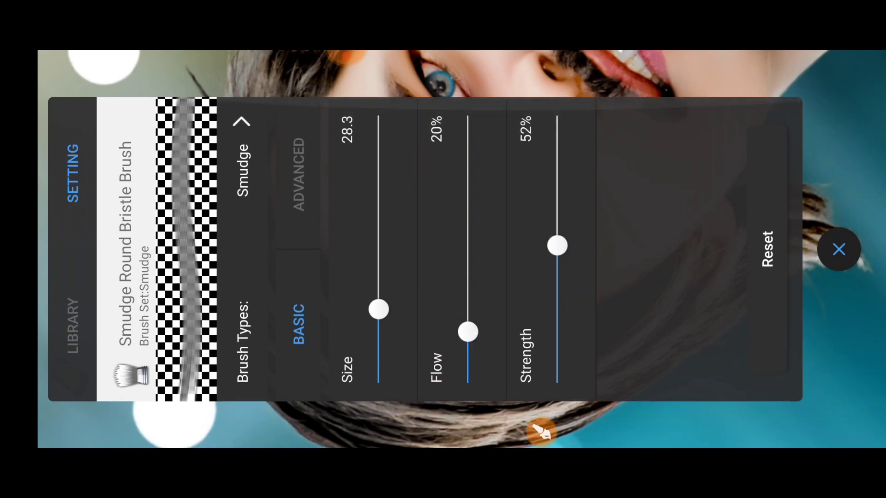
pyautogui.moveTo(557, 246)
pyautogui.mouseDown()
pyautogui.moveTo(598, 322)
pyautogui.moveTo(597, 314)
pyautogui.mouseUp()
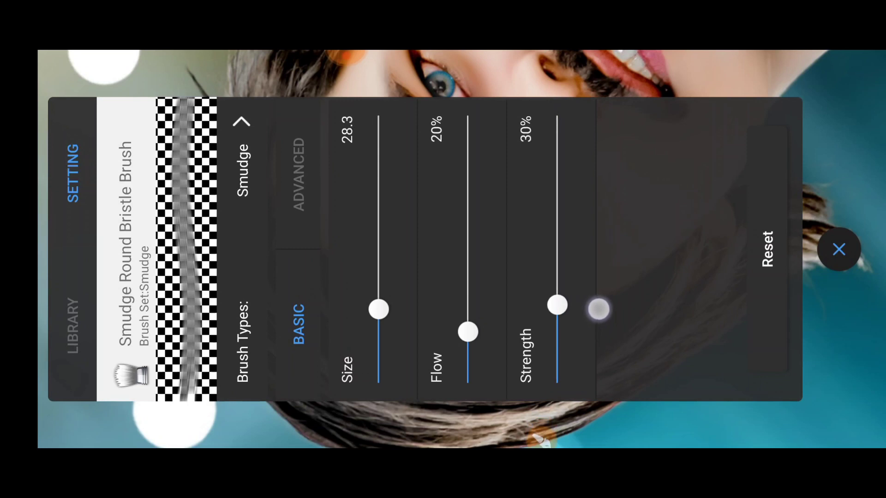
pyautogui.moveTo(397, 312)
pyautogui.mouseDown()
pyautogui.moveTo(417, 325)
pyautogui.moveTo(426, 316)
pyautogui.mouseUp()
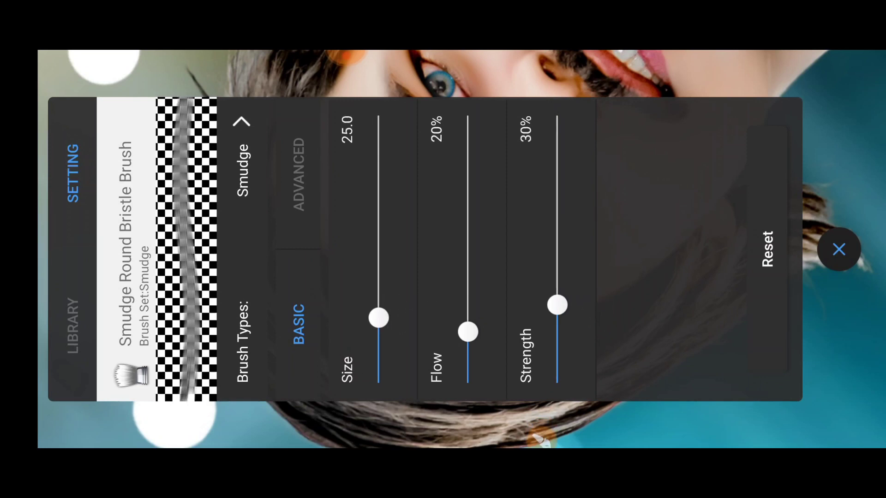
# - Smudge the lower hair edge down into the blue background
pyautogui.click(839, 249)
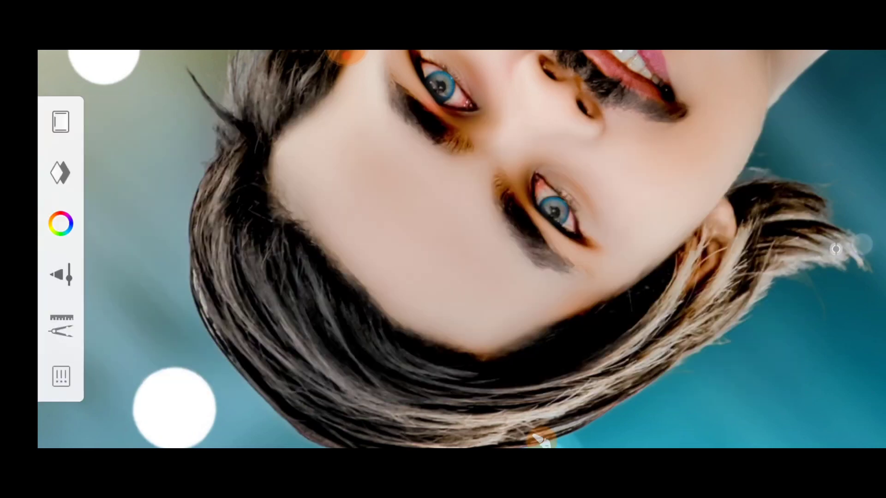
pyautogui.scroll(5, 405, 212)
pyautogui.scroll(5, 411, 134)
pyautogui.moveTo(249, 291)
pyautogui.mouseDown()
pyautogui.moveTo(230, 292)
pyautogui.moveTo(455, 392)
pyautogui.moveTo(708, 315)
pyautogui.mouseUp()
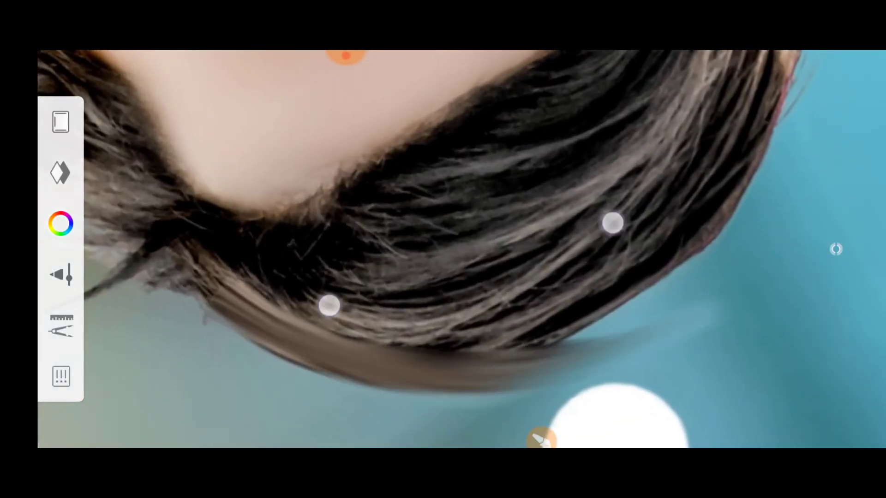
pyautogui.scroll(3, 471, 263)
pyautogui.moveTo(588, 318); pyautogui.dragTo(770, 257)
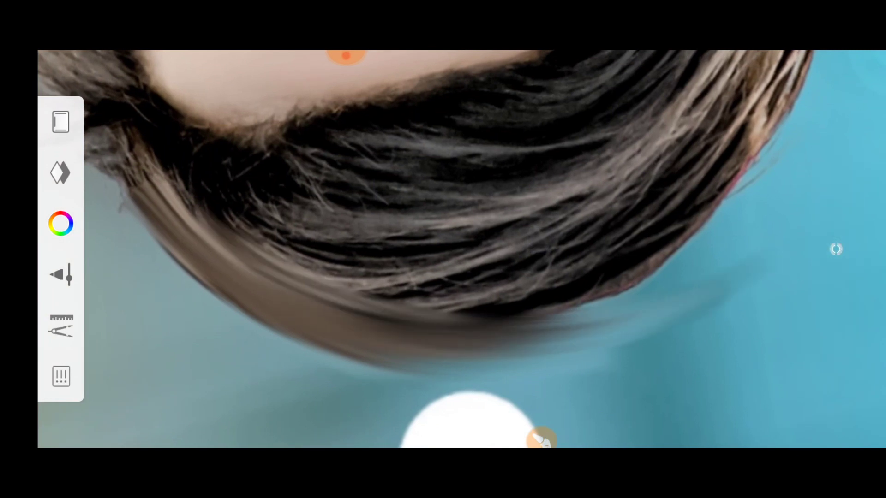
pyautogui.moveTo(312, 267); pyautogui.dragTo(607, 282)
pyautogui.scroll(1, 461, 249)
pyautogui.moveTo(184, 268); pyautogui.dragTo(417, 323)
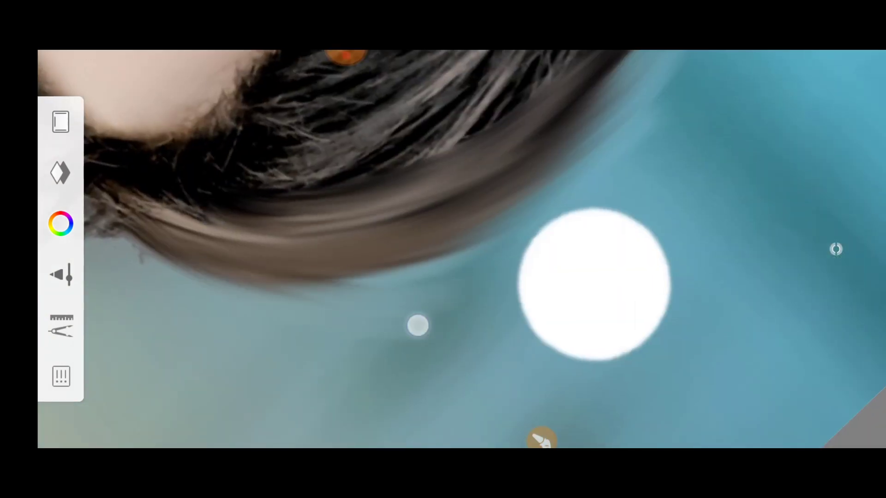
pyautogui.moveTo(208, 286)
pyautogui.mouseDown()
pyautogui.moveTo(575, 283)
pyautogui.moveTo(254, 252)
pyautogui.moveTo(585, 203)
pyautogui.moveTo(675, 123)
pyautogui.moveTo(565, 126)
pyautogui.mouseUp()
pyautogui.scroll(-1, 428, 166)
pyautogui.moveTo(194, 170)
pyautogui.mouseDown()
pyautogui.moveTo(411, 258)
pyautogui.moveTo(395, 215)
pyautogui.moveTo(611, 180)
pyautogui.moveTo(594, 139)
pyautogui.mouseUp()
# - Blend the lower right hair edge into the blue and smudge the hair strands
pyautogui.scroll(1, 455, 170)
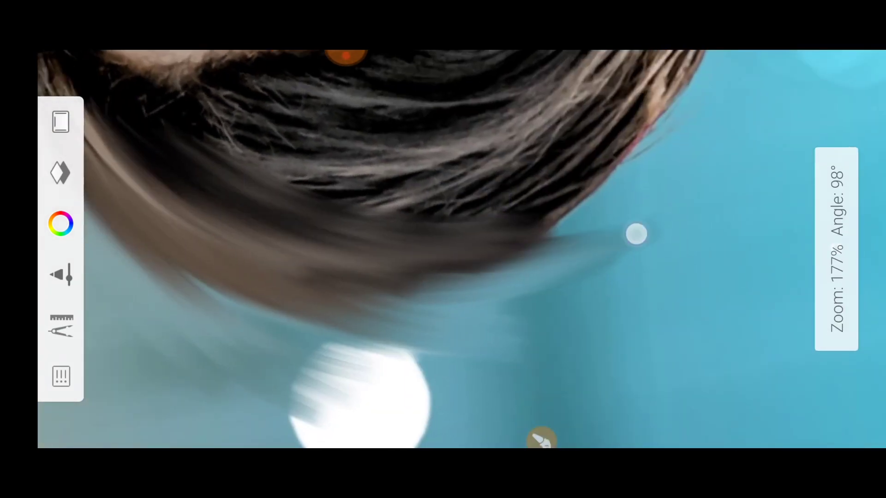
pyautogui.scroll(1, 372, 306)
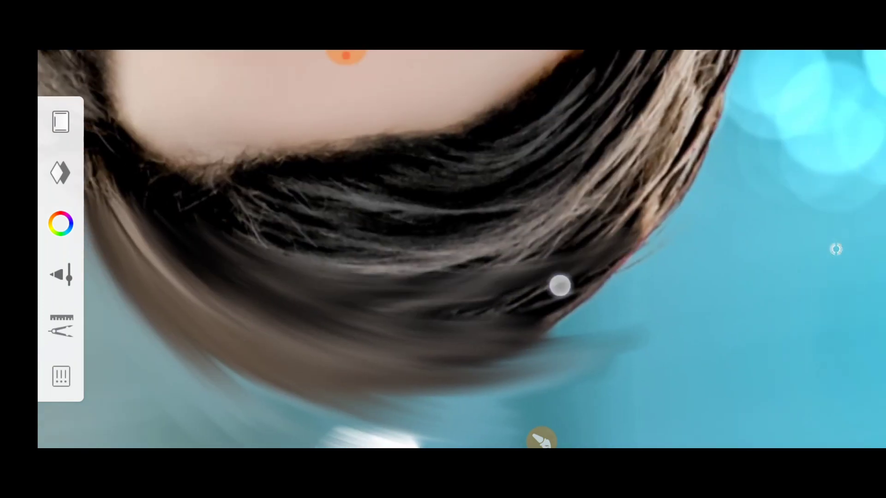
pyautogui.moveTo(560, 286); pyautogui.dragTo(694, 265)
pyautogui.moveTo(227, 227); pyautogui.dragTo(692, 214)
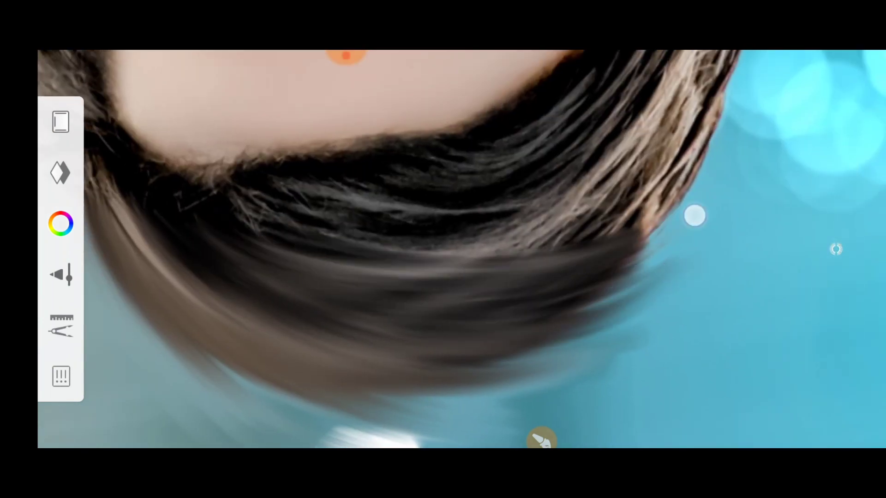
pyautogui.scroll(-1, 443, 249)
pyautogui.moveTo(297, 277)
pyautogui.mouseDown()
pyautogui.moveTo(526, 338)
pyautogui.moveTo(512, 323)
pyautogui.moveTo(609, 281)
pyautogui.mouseUp()
pyautogui.moveTo(475, 305)
pyautogui.mouseDown()
pyautogui.moveTo(638, 255)
pyautogui.moveTo(486, 260)
pyautogui.moveTo(646, 212)
pyautogui.mouseUp()
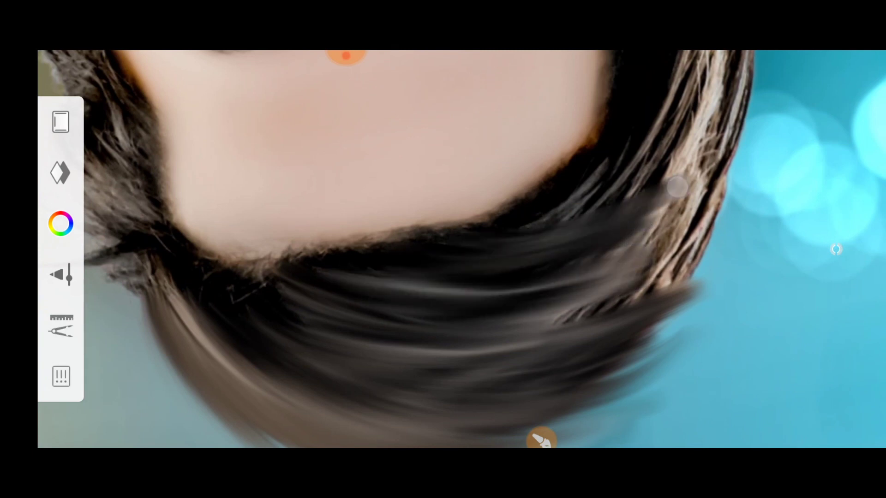
pyautogui.scroll(1, 443, 249)
pyautogui.moveTo(393, 208)
pyautogui.mouseDown()
pyautogui.moveTo(594, 237)
pyautogui.moveTo(516, 287)
pyautogui.moveTo(637, 291)
pyautogui.mouseUp()
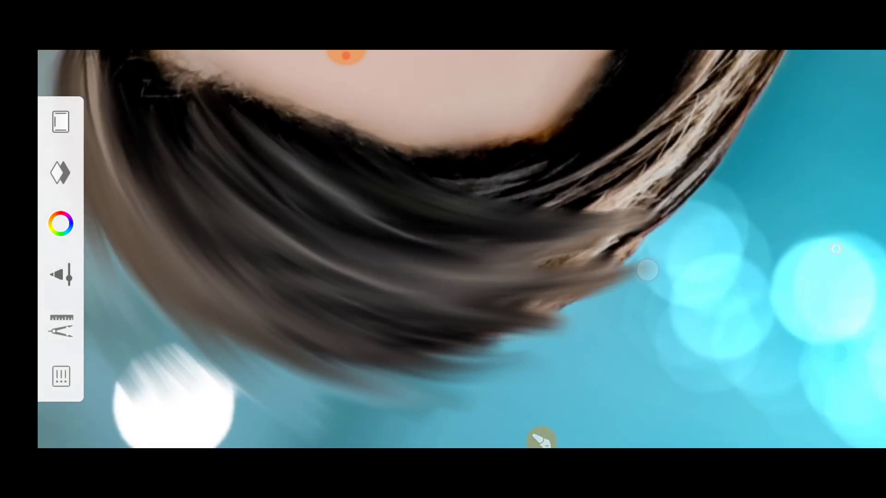
pyautogui.moveTo(517, 305)
pyautogui.mouseDown()
pyautogui.moveTo(682, 263)
pyautogui.moveTo(399, 342)
pyautogui.mouseUp()
pyautogui.scroll(1, 378, 260)
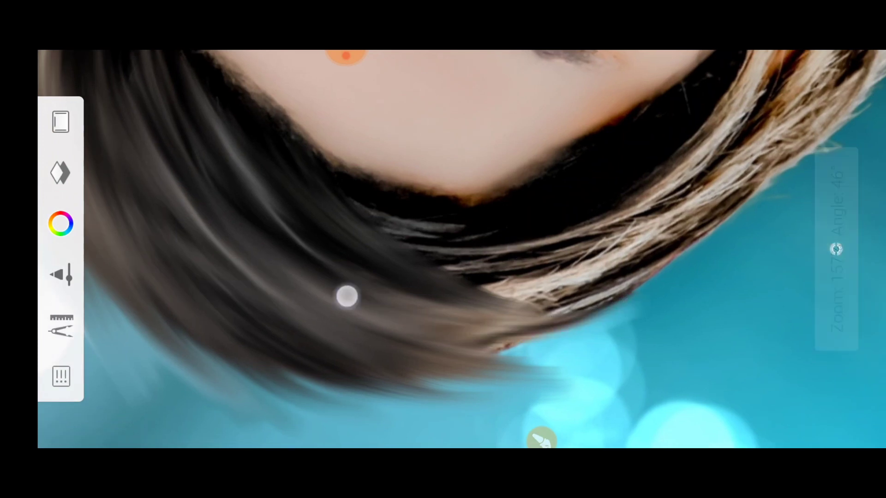
pyautogui.moveTo(346, 295); pyautogui.dragTo(639, 340)
pyautogui.scroll(1, 576, 258)
pyautogui.moveTo(589, 304)
pyautogui.mouseDown()
pyautogui.moveTo(402, 317)
pyautogui.moveTo(569, 352)
pyautogui.moveTo(520, 300)
pyautogui.moveTo(633, 293)
pyautogui.mouseUp()
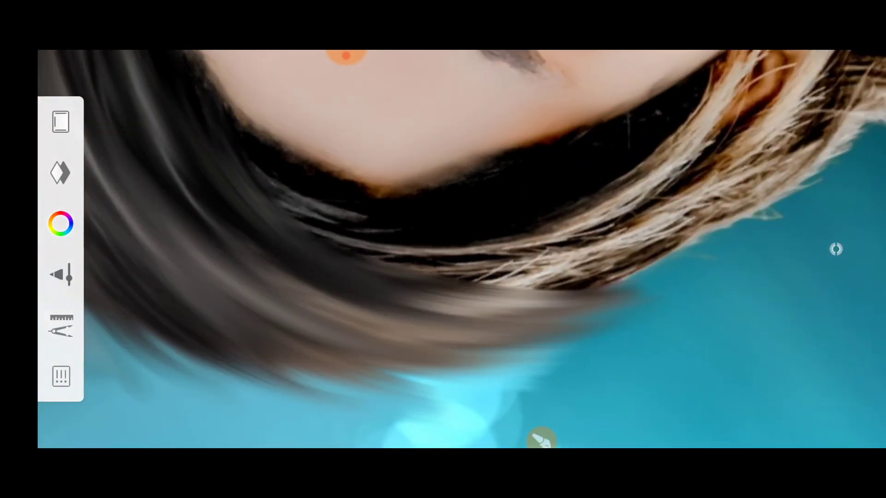
# - Smudge strands near the face and the dark band by the ear, stretching light tips out
pyautogui.scroll(-1, 461, 259)
pyautogui.moveTo(459, 323); pyautogui.dragTo(475, 332)
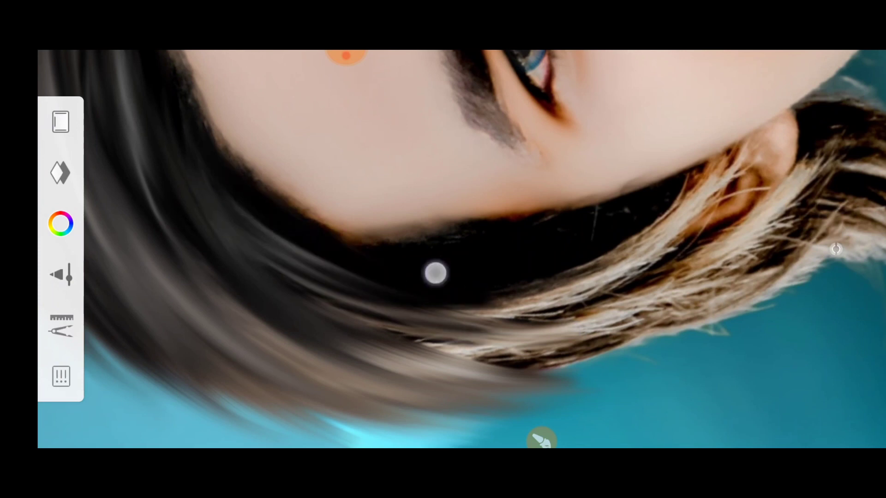
pyautogui.moveTo(435, 273); pyautogui.dragTo(598, 259)
pyautogui.moveTo(465, 250)
pyautogui.mouseDown()
pyautogui.moveTo(534, 326)
pyautogui.moveTo(484, 355)
pyautogui.moveTo(728, 340)
pyautogui.moveTo(508, 362)
pyautogui.mouseUp()
pyautogui.scroll(-1, 487, 257)
pyautogui.moveTo(632, 227); pyautogui.dragTo(379, 263)
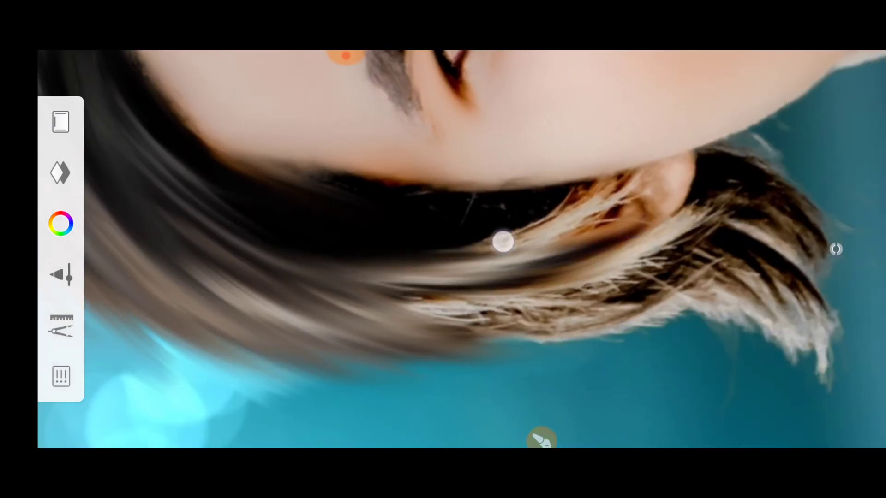
pyautogui.moveTo(470, 207)
pyautogui.mouseDown()
pyautogui.moveTo(601, 208)
pyautogui.moveTo(363, 289)
pyautogui.moveTo(685, 300)
pyautogui.moveTo(625, 318)
pyautogui.mouseUp()
pyautogui.scroll(-1, 380, 232)
pyautogui.moveTo(512, 187); pyautogui.dragTo(683, 351)
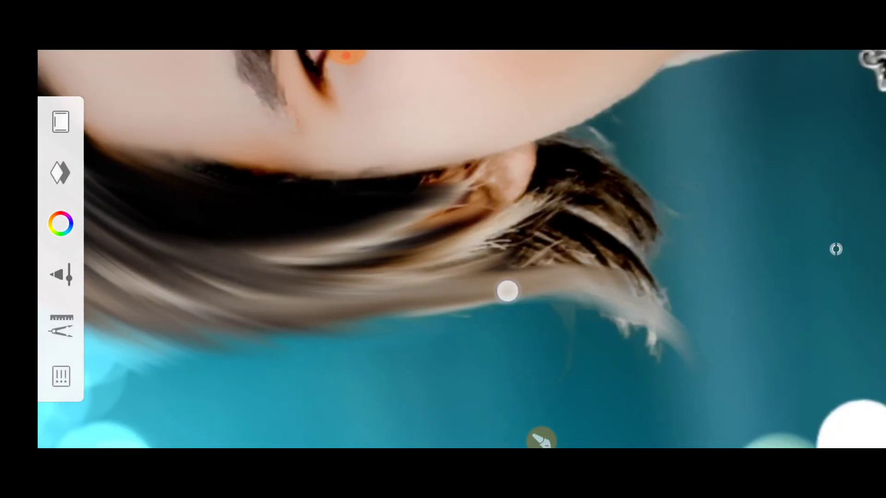
pyautogui.moveTo(508, 291); pyautogui.dragTo(711, 378)
pyautogui.moveTo(595, 300)
pyautogui.mouseDown()
pyautogui.moveTo(543, 259)
pyautogui.moveTo(646, 283)
pyautogui.moveTo(665, 259)
pyautogui.moveTo(662, 278)
pyautogui.moveTo(743, 348)
pyautogui.mouseUp()
# - Smear the dark brown strands and the hair's lower edge, zooming in close on the hair
pyautogui.moveTo(461, 208)
pyautogui.mouseDown()
pyautogui.moveTo(664, 243)
pyautogui.moveTo(574, 192)
pyautogui.moveTo(673, 222)
pyautogui.moveTo(733, 287)
pyautogui.moveTo(705, 248)
pyautogui.moveTo(619, 184)
pyautogui.moveTo(722, 214)
pyautogui.moveTo(625, 234)
pyautogui.moveTo(773, 348)
pyautogui.moveTo(760, 373)
pyautogui.moveTo(690, 275)
pyautogui.moveTo(763, 355)
pyautogui.moveTo(683, 370)
pyautogui.mouseUp()
pyautogui.moveTo(241, 216)
pyautogui.mouseDown()
pyautogui.moveTo(269, 191)
pyautogui.moveTo(276, 213)
pyautogui.moveTo(237, 267)
pyautogui.moveTo(336, 257)
pyautogui.moveTo(548, 295)
pyautogui.moveTo(561, 262)
pyautogui.moveTo(538, 208)
pyautogui.moveTo(255, 203)
pyautogui.moveTo(370, 207)
pyautogui.moveTo(459, 160)
pyautogui.moveTo(430, 249)
pyautogui.mouseUp()
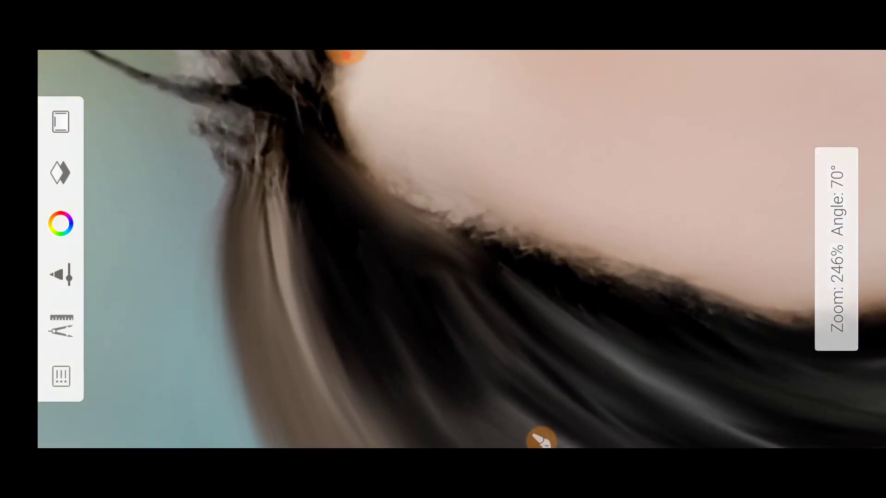
pyautogui.moveTo(540, 211)
pyautogui.mouseDown()
pyautogui.moveTo(494, 232)
pyautogui.moveTo(502, 63)
pyautogui.mouseUp()
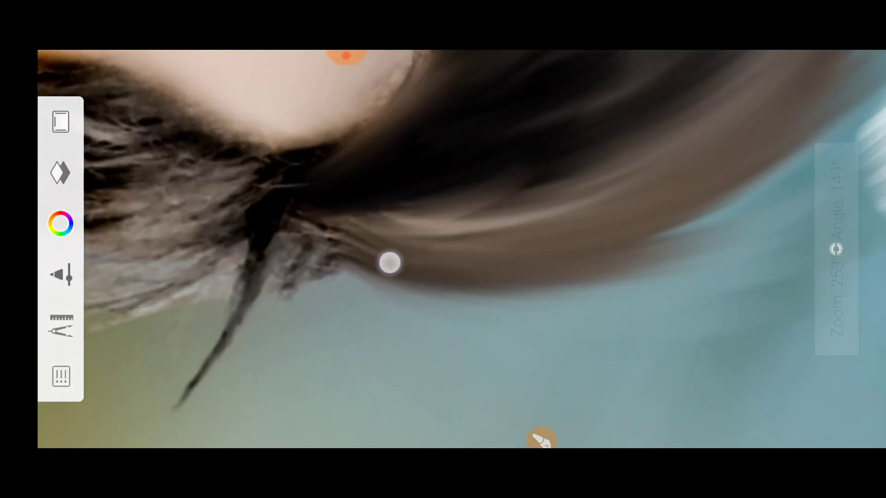
pyautogui.moveTo(351, 228)
pyautogui.mouseDown()
pyautogui.moveTo(492, 130)
pyautogui.moveTo(576, 218)
pyautogui.moveTo(755, 113)
pyautogui.moveTo(530, 174)
pyautogui.moveTo(473, 248)
pyautogui.moveTo(566, 89)
pyautogui.moveTo(659, 379)
pyautogui.mouseUp()
pyautogui.moveTo(573, 288)
pyautogui.mouseDown()
pyautogui.moveTo(569, 316)
pyautogui.moveTo(451, 342)
pyautogui.moveTo(592, 325)
pyautogui.moveTo(603, 295)
pyautogui.moveTo(505, 293)
pyautogui.moveTo(524, 158)
pyautogui.moveTo(544, 154)
pyautogui.moveTo(435, 221)
pyautogui.moveTo(641, 231)
pyautogui.moveTo(358, 264)
pyautogui.moveTo(482, 265)
pyautogui.moveTo(663, 329)
pyautogui.moveTo(382, 338)
pyautogui.moveTo(673, 406)
pyautogui.moveTo(316, 227)
pyautogui.moveTo(553, 322)
pyautogui.moveTo(656, 323)
pyautogui.moveTo(383, 253)
pyautogui.moveTo(657, 320)
pyautogui.moveTo(600, 294)
pyautogui.moveTo(437, 166)
pyautogui.moveTo(664, 326)
pyautogui.moveTo(718, 374)
pyautogui.mouseUp()
# - Smudge the lower edge by the ear, a light streak and dark hair upward, softening the hairline
pyautogui.moveTo(424, 256); pyautogui.dragTo(692, 365)
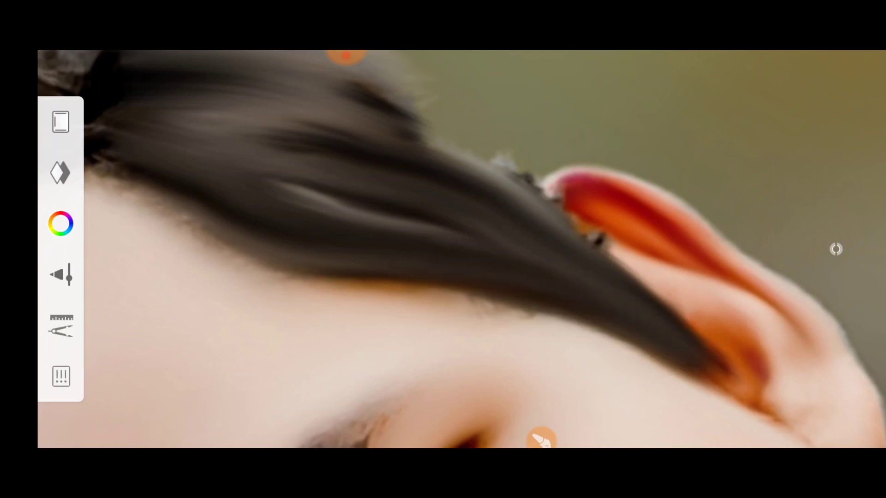
pyautogui.moveTo(279, 189); pyautogui.dragTo(508, 251)
pyautogui.moveTo(440, 188); pyautogui.dragTo(672, 274)
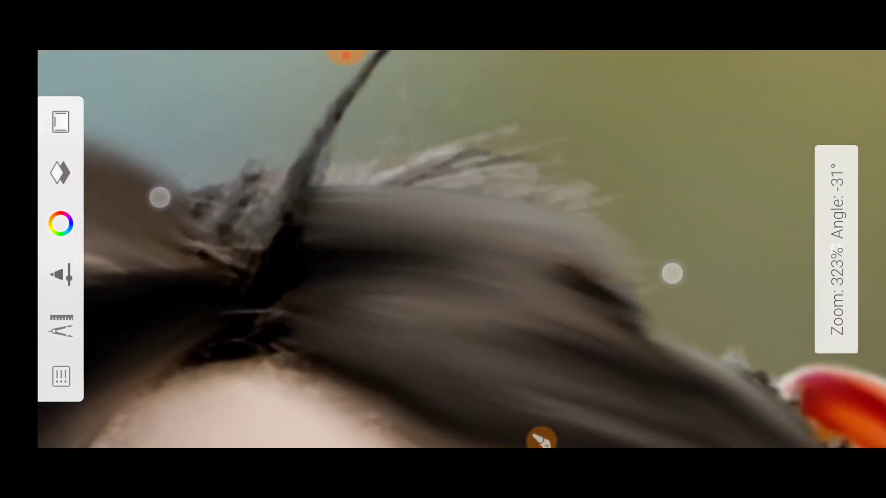
pyautogui.moveTo(295, 180); pyautogui.dragTo(598, 243)
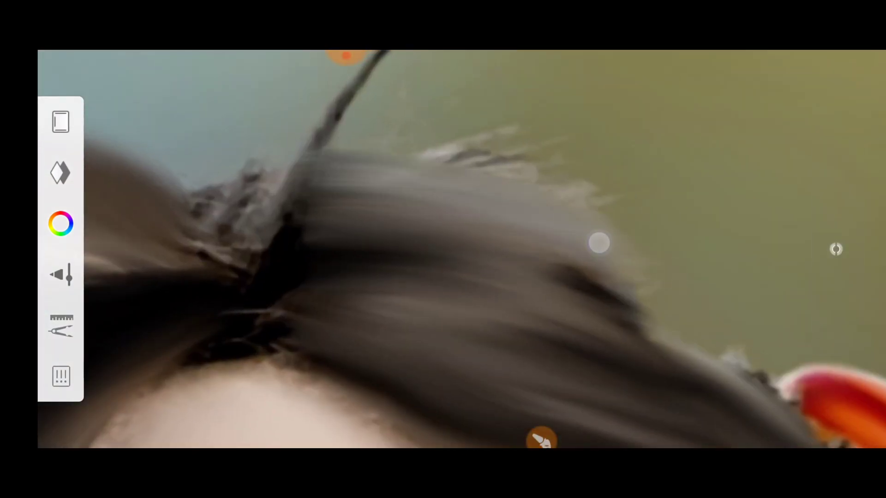
pyautogui.moveTo(331, 198)
pyautogui.mouseDown()
pyautogui.moveTo(346, 215)
pyautogui.moveTo(288, 329)
pyautogui.mouseUp()
pyautogui.moveTo(311, 235)
pyautogui.mouseDown()
pyautogui.moveTo(398, 339)
pyautogui.moveTo(399, 221)
pyautogui.moveTo(362, 317)
pyautogui.mouseUp()
pyautogui.moveTo(426, 268)
pyautogui.mouseDown()
pyautogui.moveTo(610, 238)
pyautogui.moveTo(519, 211)
pyautogui.moveTo(581, 221)
pyautogui.mouseUp()
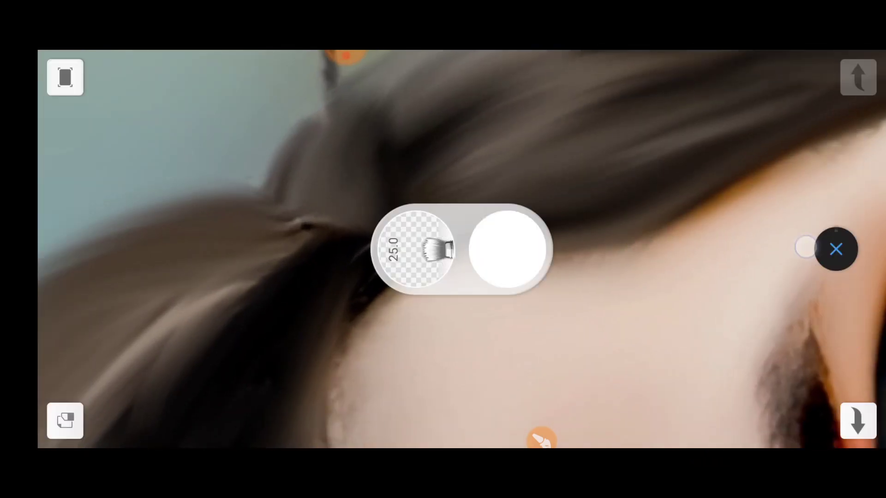
pyautogui.moveTo(373, 90); pyautogui.dragTo(365, 230)
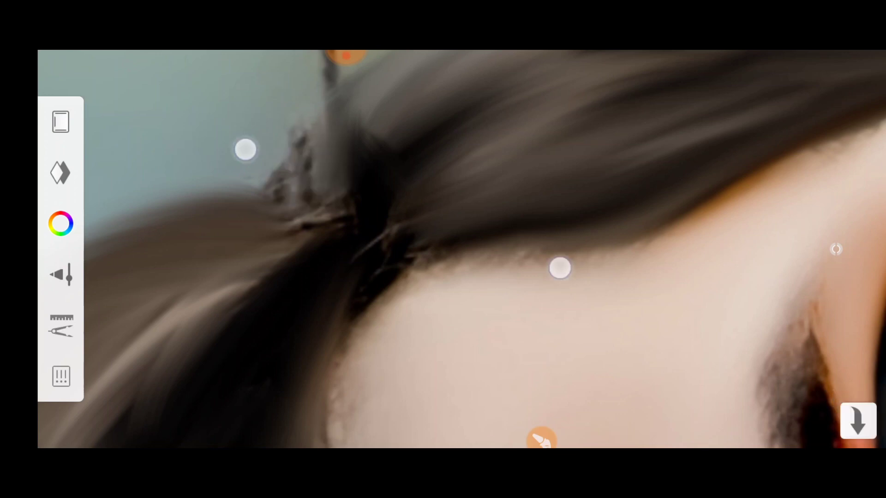
# - Zoom and rotate in and out to inspect the hair, skin and whole face
pyautogui.moveTo(559, 268)
pyautogui.mouseDown()
pyautogui.moveTo(569, 196)
pyautogui.moveTo(500, 347)
pyautogui.mouseUp()
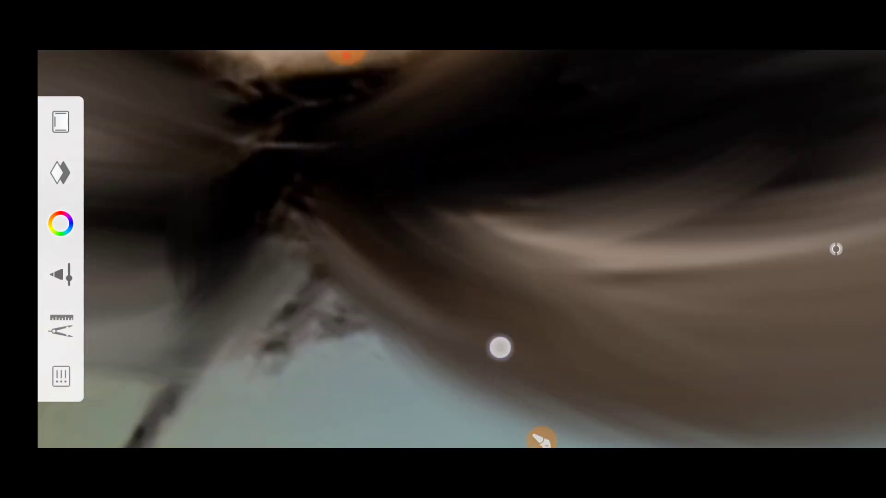
pyautogui.moveTo(669, 367); pyautogui.dragTo(508, 240)
pyautogui.moveTo(779, 159)
pyautogui.mouseDown()
pyautogui.moveTo(556, 261)
pyautogui.moveTo(667, 230)
pyautogui.moveTo(630, 261)
pyautogui.moveTo(726, 221)
pyautogui.moveTo(695, 213)
pyautogui.mouseUp()
pyautogui.moveTo(581, 205)
pyautogui.mouseDown()
pyautogui.moveTo(710, 93)
pyautogui.moveTo(304, 245)
pyautogui.moveTo(627, 145)
pyautogui.moveTo(518, 280)
pyautogui.mouseUp()
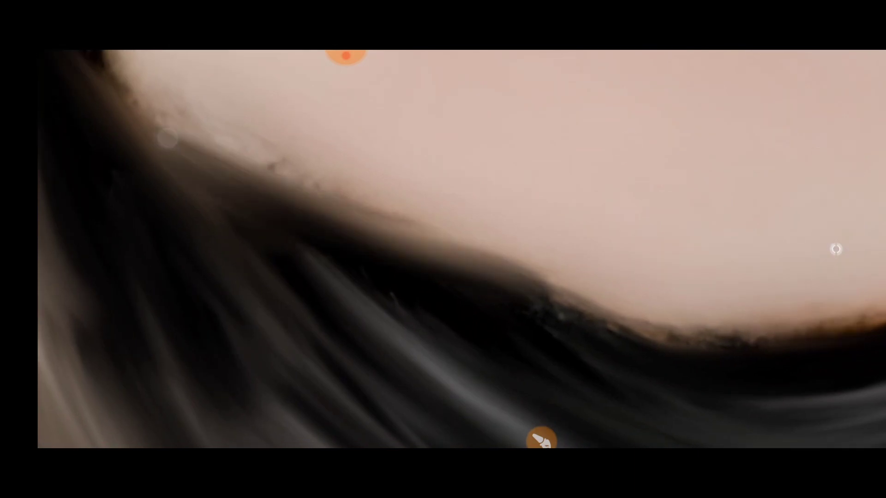
pyautogui.moveTo(836, 249)
pyautogui.mouseDown()
pyautogui.moveTo(603, 237)
pyautogui.moveTo(603, 214)
pyautogui.moveTo(655, 115)
pyautogui.moveTo(529, 111)
pyautogui.mouseUp()
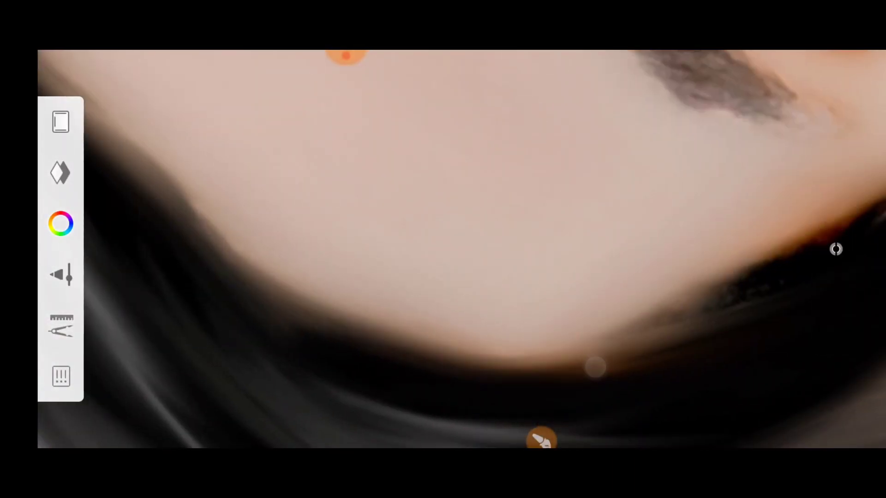
pyautogui.moveTo(595, 367)
pyautogui.mouseDown()
pyautogui.moveTo(520, 160)
pyautogui.moveTo(413, 241)
pyautogui.moveTo(302, 237)
pyautogui.moveTo(331, 263)
pyautogui.moveTo(429, 237)
pyautogui.moveTo(317, 148)
pyautogui.moveTo(281, 99)
pyautogui.mouseUp()
# - Close the smudge brush settings, zoom onto the forehead hair, and toggle the quick access tools
pyautogui.click(541, 439)
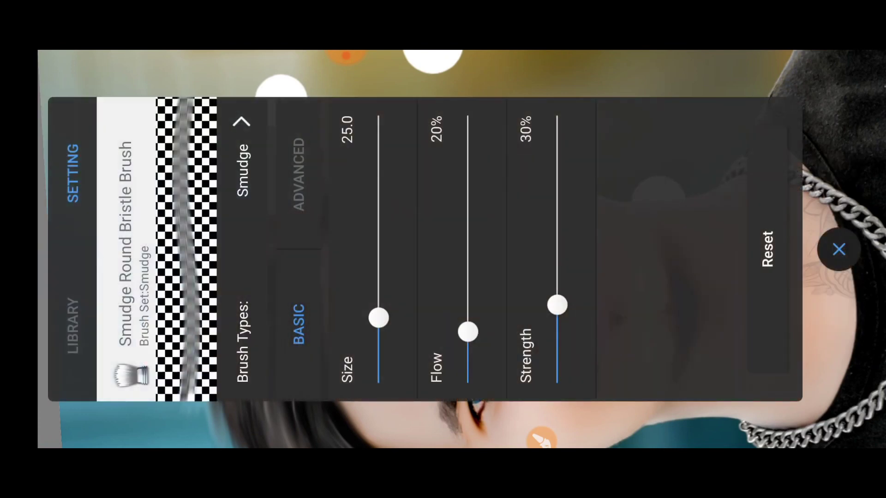
pyautogui.click(839, 249)
pyautogui.moveTo(461, 250); pyautogui.dragTo(369, 194)
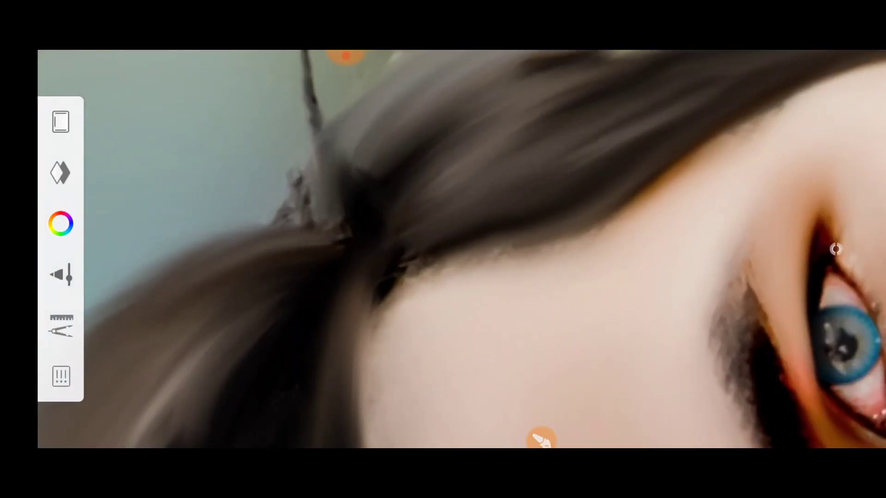
pyautogui.click(836, 250)
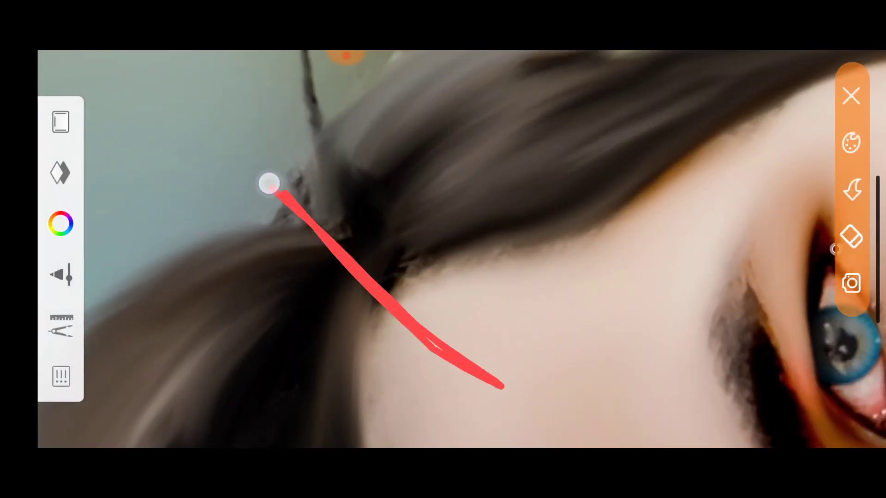
pyautogui.click(835, 249)
pyautogui.scroll(-5, 412, 168)
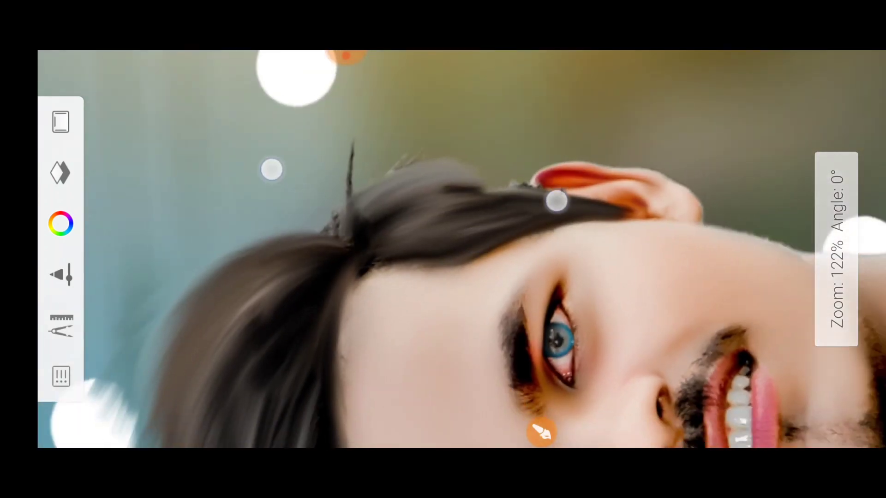
pyautogui.scroll(8, 414, 181)
pyautogui.scroll(-2, 368, 167)
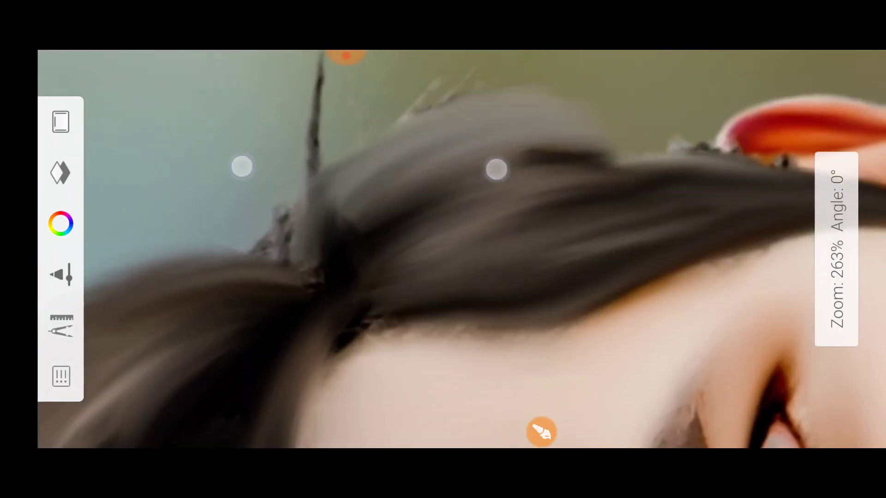
pyautogui.scroll(2, 336, 189)
pyautogui.click(836, 250)
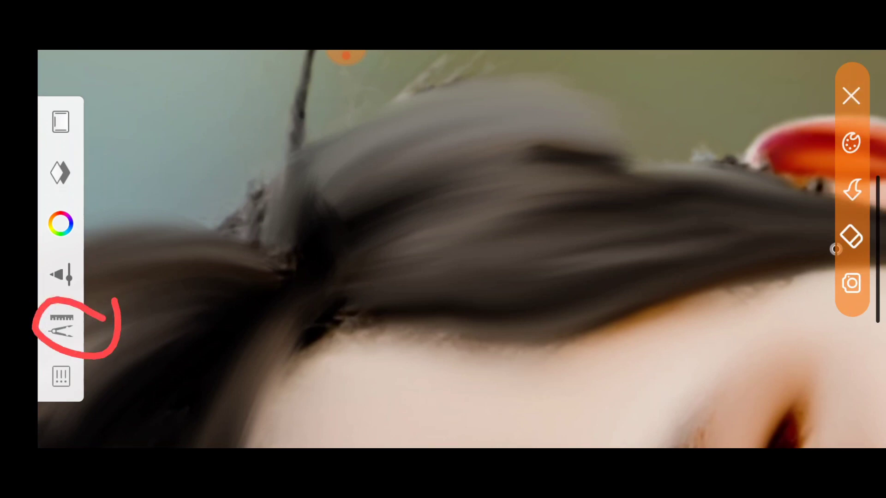
# - Place a Curve Ruler guide and bend its handles to follow the hair sweep
pyautogui.click(839, 101)
pyautogui.click(61, 325)
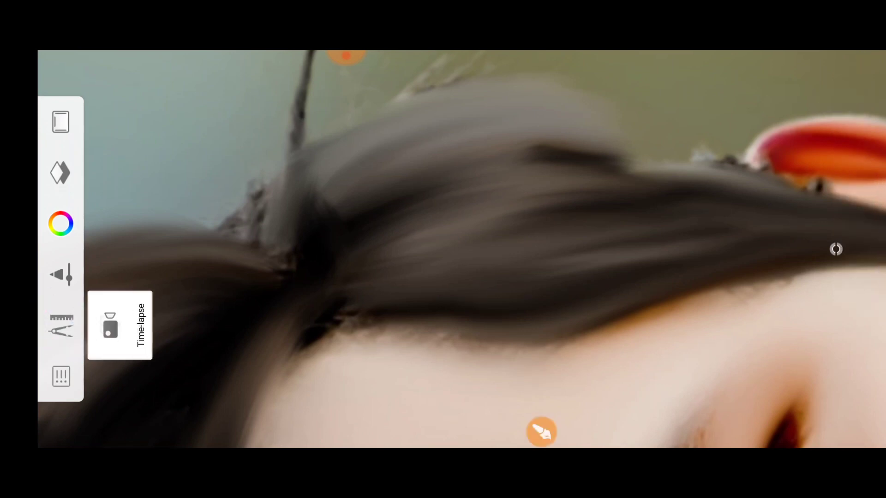
pyautogui.click(836, 249)
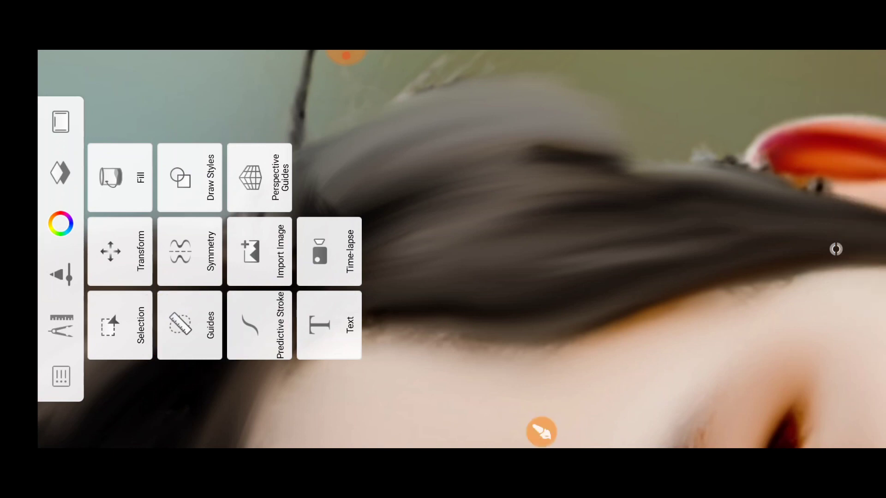
pyautogui.click(189, 325)
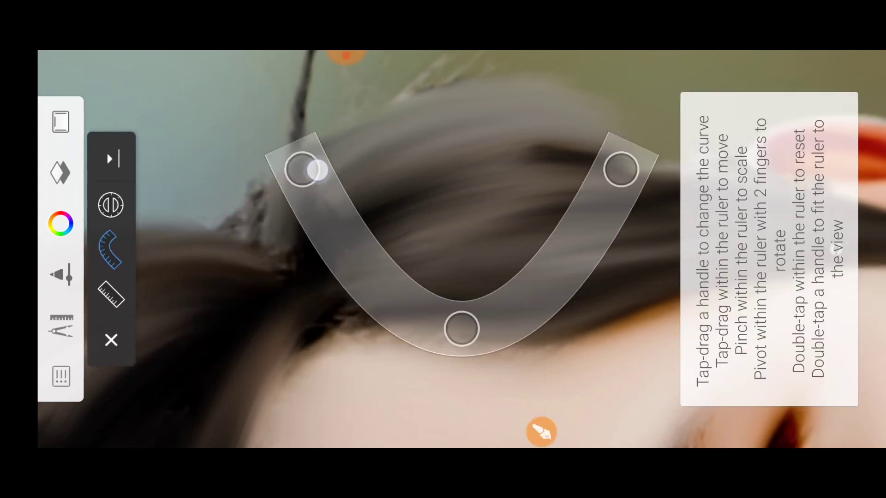
pyautogui.moveTo(317, 168); pyautogui.dragTo(244, 121)
pyautogui.moveTo(471, 307)
pyautogui.mouseDown()
pyautogui.moveTo(406, 327)
pyautogui.moveTo(452, 316)
pyautogui.mouseUp()
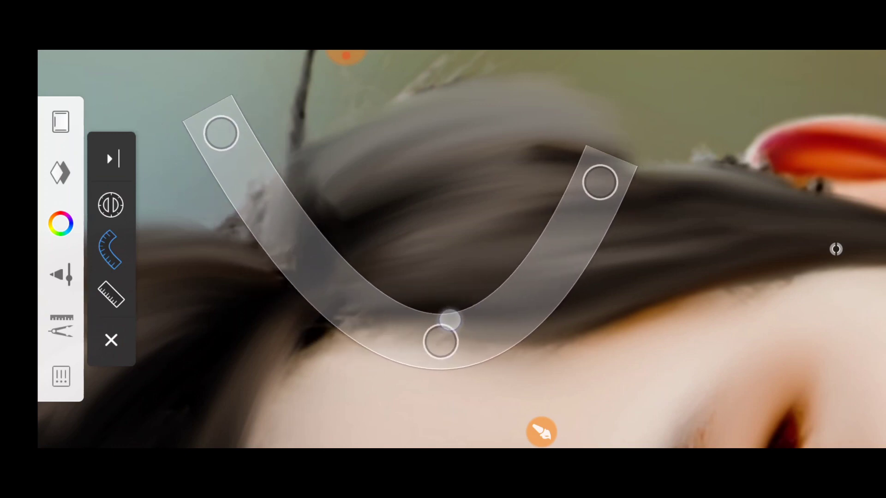
pyautogui.moveTo(222, 133); pyautogui.dragTo(241, 121)
pyautogui.moveTo(439, 340); pyautogui.dragTo(406, 369)
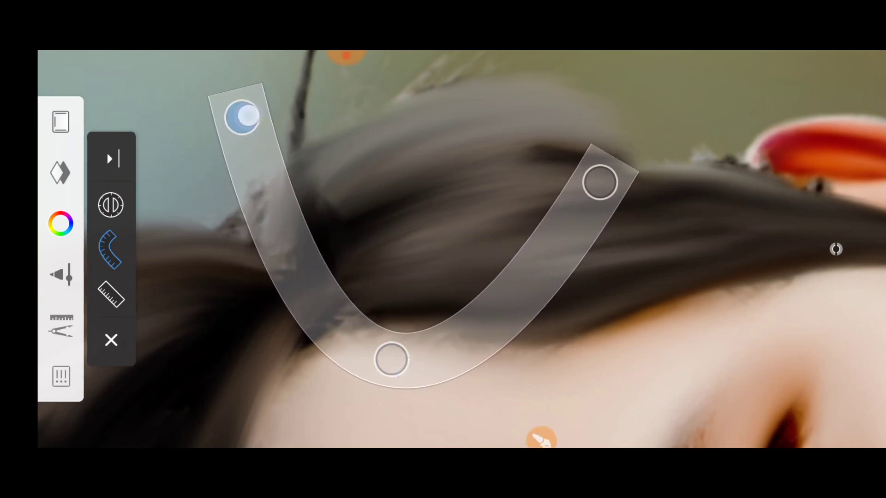
pyautogui.moveTo(254, 110)
pyautogui.mouseDown()
pyautogui.moveTo(275, 98)
pyautogui.moveTo(267, 106)
pyautogui.mouseUp()
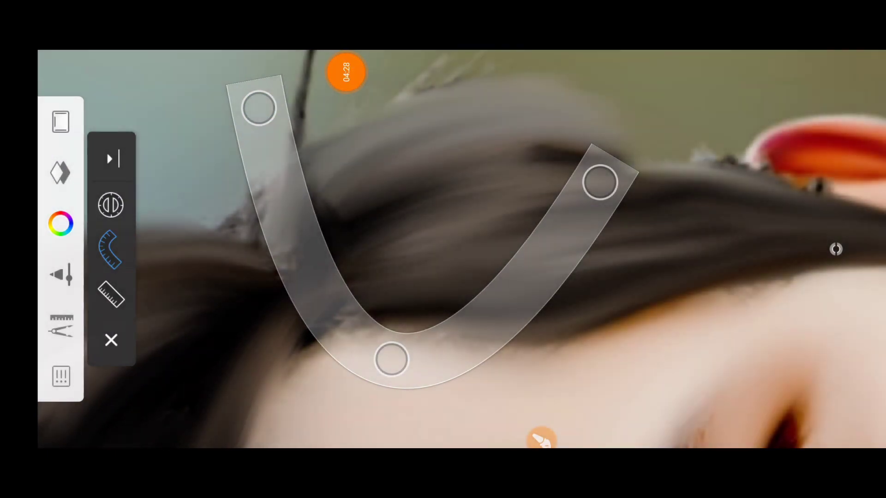
# - Reduce the smudge brush size to 13.2 in the brush settings
pyautogui.click(60, 275)
pyautogui.moveTo(378, 317); pyautogui.dragTo(415, 362)
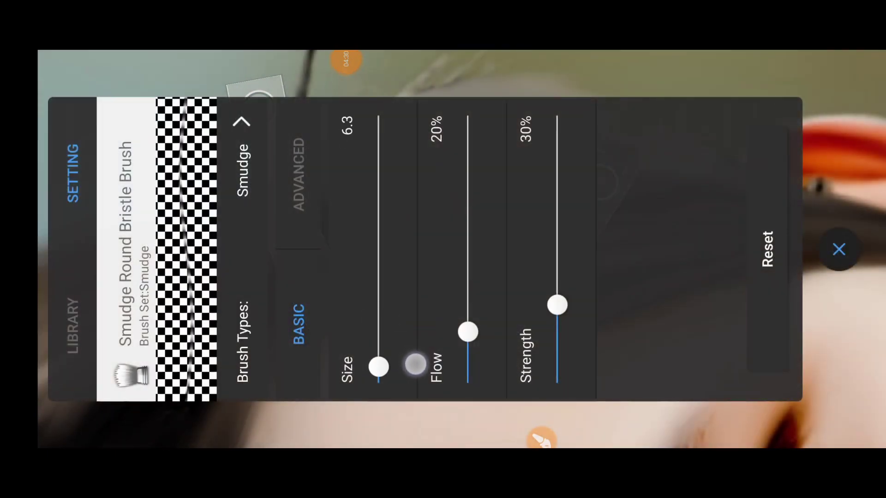
pyautogui.click(837, 249)
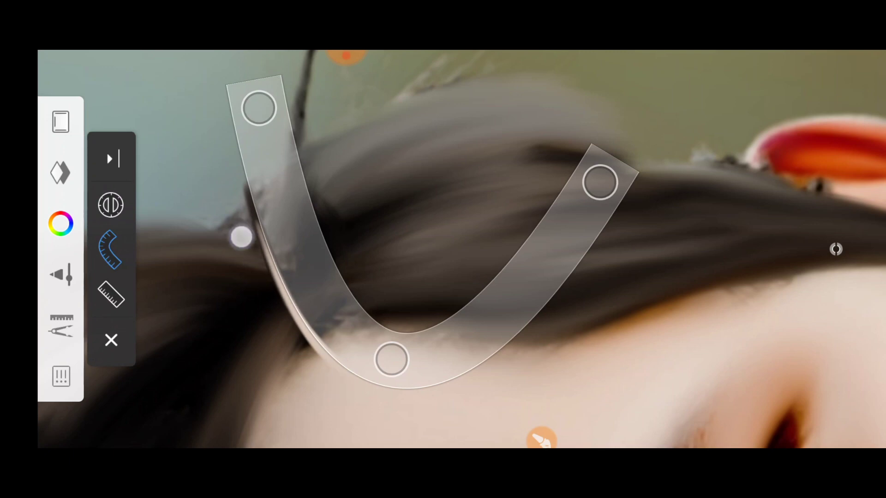
pyautogui.click(836, 249)
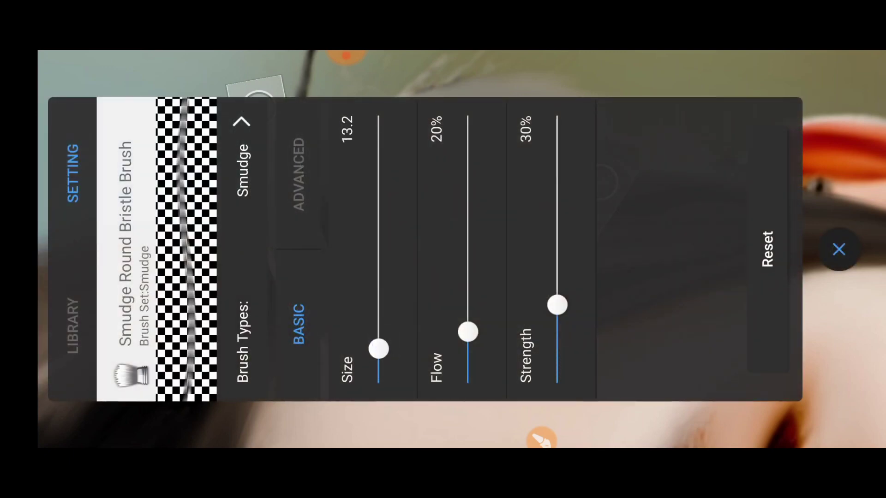
pyautogui.click(838, 249)
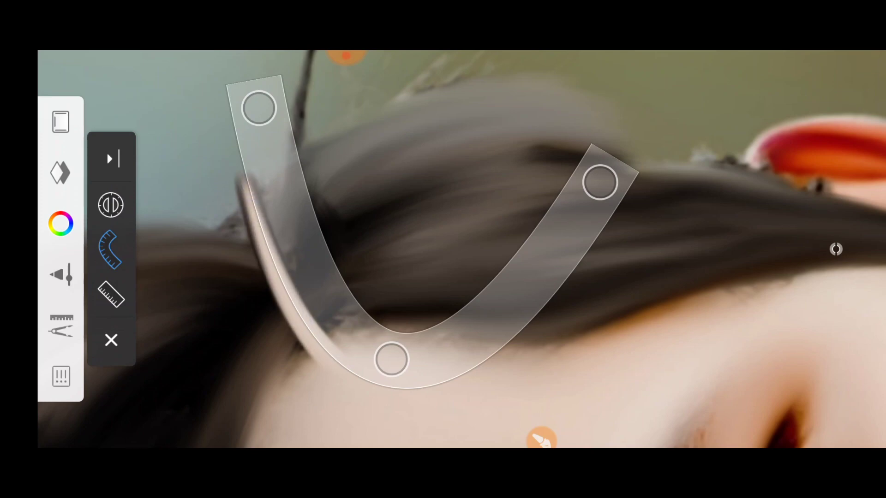
pyautogui.scroll(-2, 461, 249)
pyautogui.scroll(-3, 461, 249)
pyautogui.scroll(-3, 461, 250)
pyautogui.scroll(-2, 461, 250)
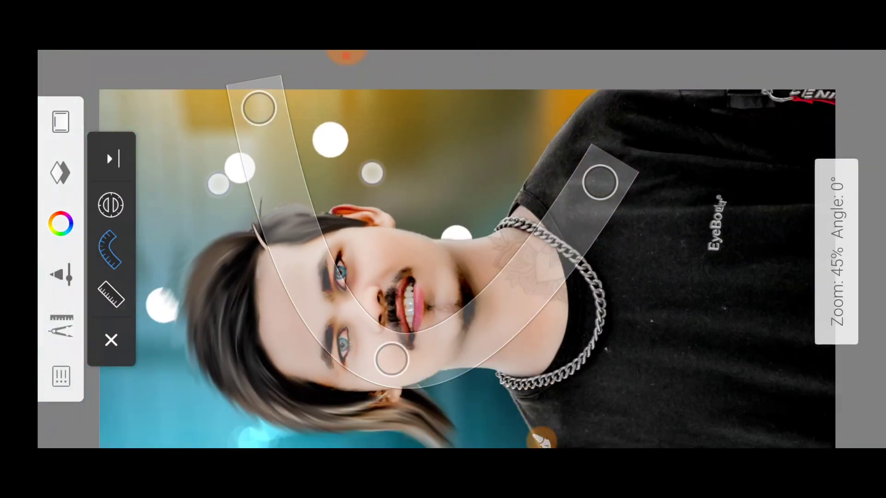
pyautogui.scroll(-1, 462, 249)
pyautogui.scroll(2, 461, 249)
pyautogui.scroll(3, 462, 249)
pyautogui.scroll(1, 462, 249)
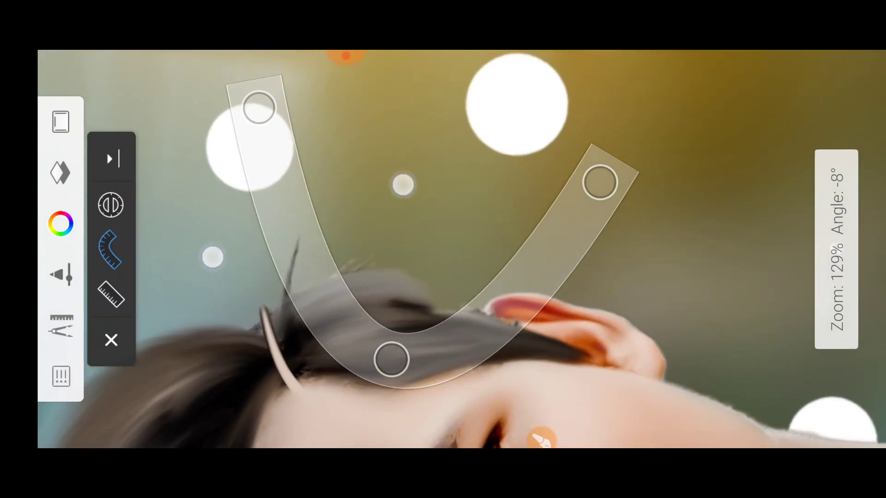
pyautogui.scroll(2, 461, 250)
pyautogui.scroll(1, 462, 249)
pyautogui.click(111, 340)
pyautogui.scroll(2, 461, 249)
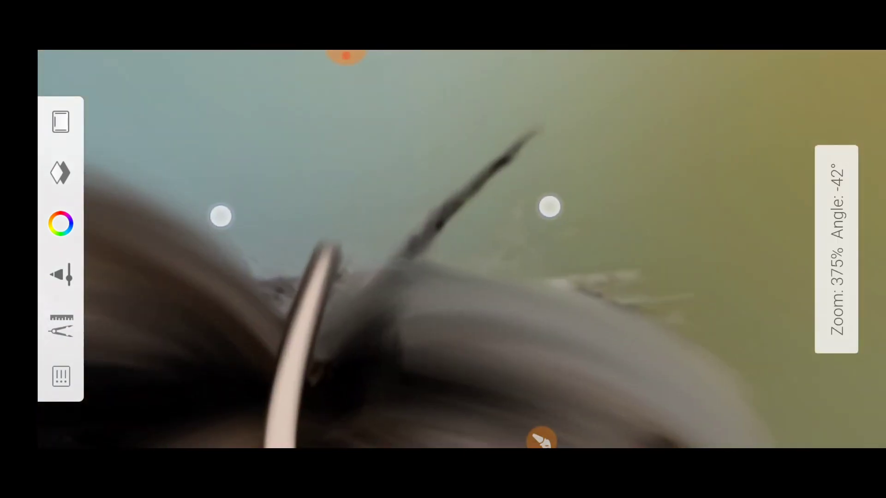
pyautogui.scroll(1, 462, 250)
pyautogui.click(61, 274)
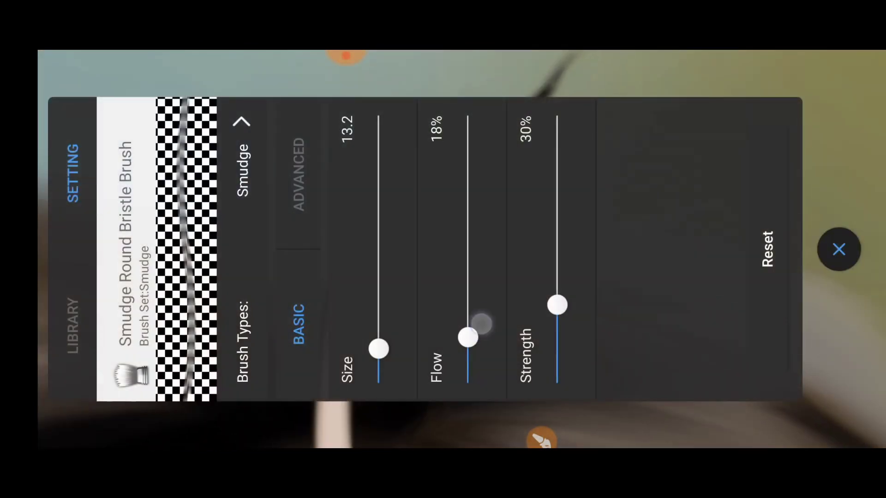
pyautogui.moveTo(393, 326); pyautogui.dragTo(380, 323)
pyautogui.click(839, 249)
pyautogui.scroll(2, 427, 193)
pyautogui.scroll(1, 442, 249)
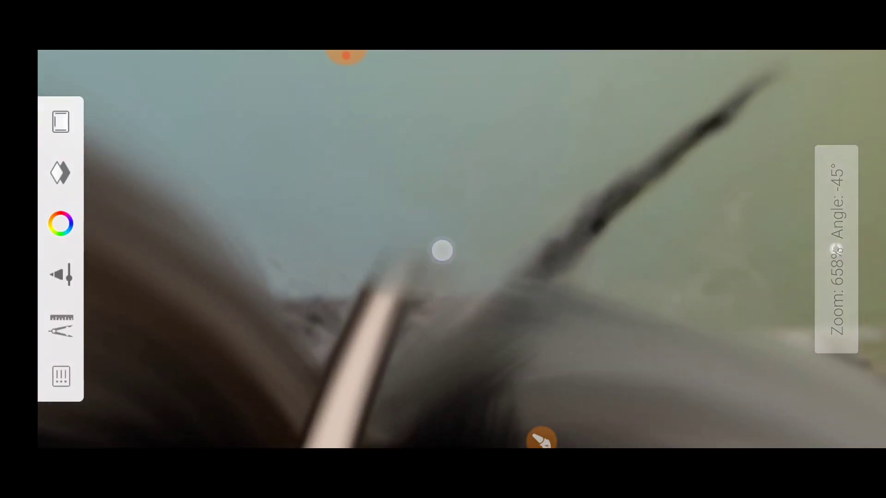
pyautogui.scroll(-2, 443, 250)
pyautogui.scroll(-2, 443, 249)
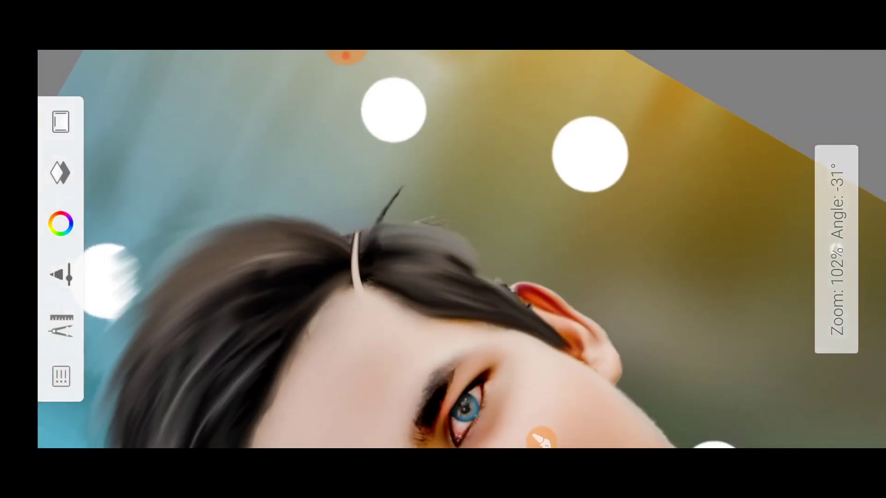
pyautogui.scroll(-1, 443, 249)
pyautogui.scroll(2, 443, 250)
pyautogui.scroll(2, 443, 249)
pyautogui.scroll(1, 443, 249)
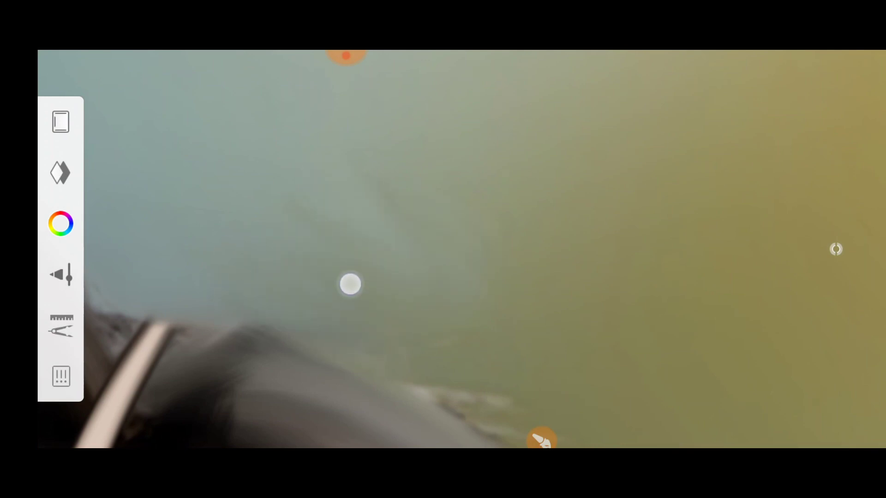
pyautogui.scroll(-2, 443, 249)
pyautogui.scroll(-1, 443, 249)
pyautogui.scroll(1, 443, 249)
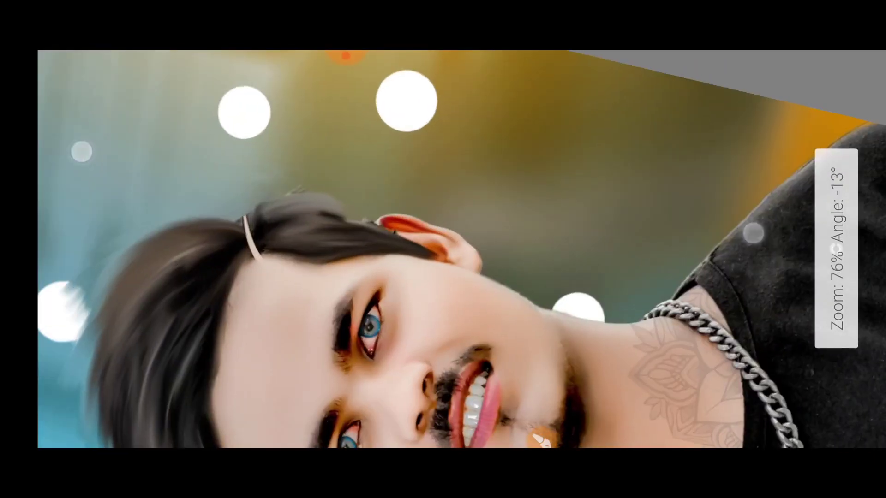
pyautogui.scroll(2, 443, 249)
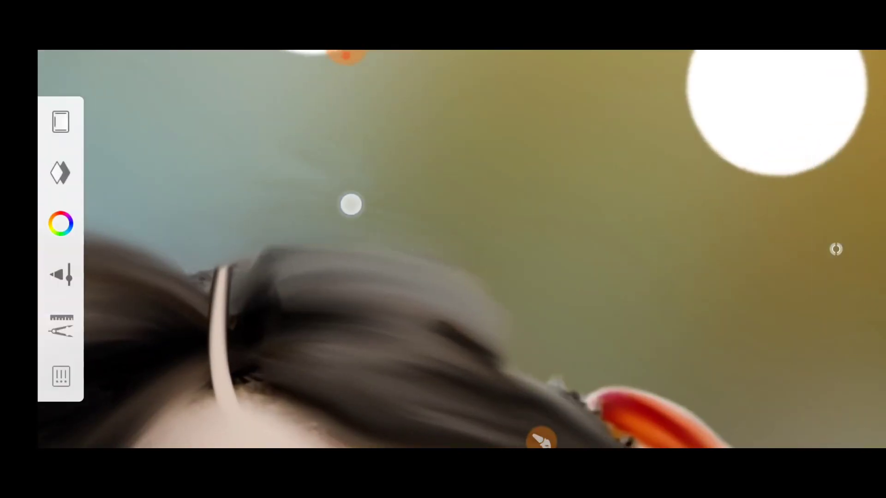
pyautogui.scroll(-3, 443, 249)
pyautogui.scroll(-2, 443, 250)
pyautogui.scroll(-1, 443, 250)
pyautogui.scroll(1, 443, 249)
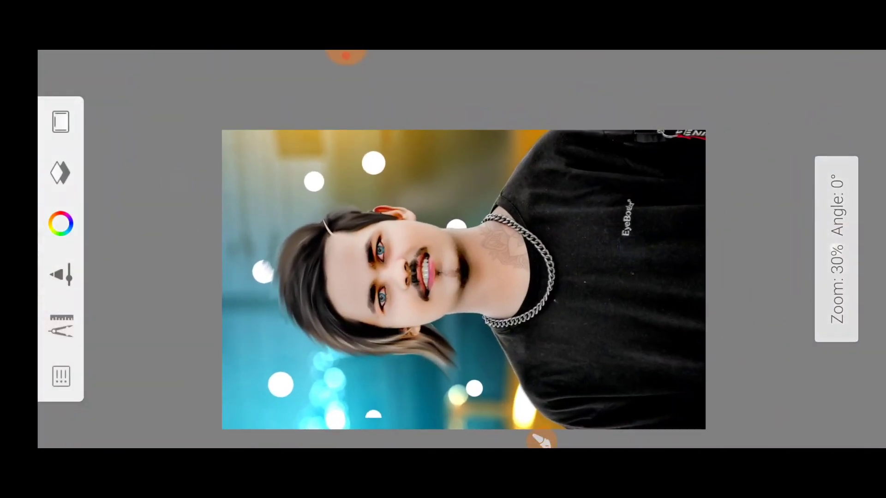
pyautogui.scroll(2, 443, 249)
pyautogui.scroll(2, 443, 249)
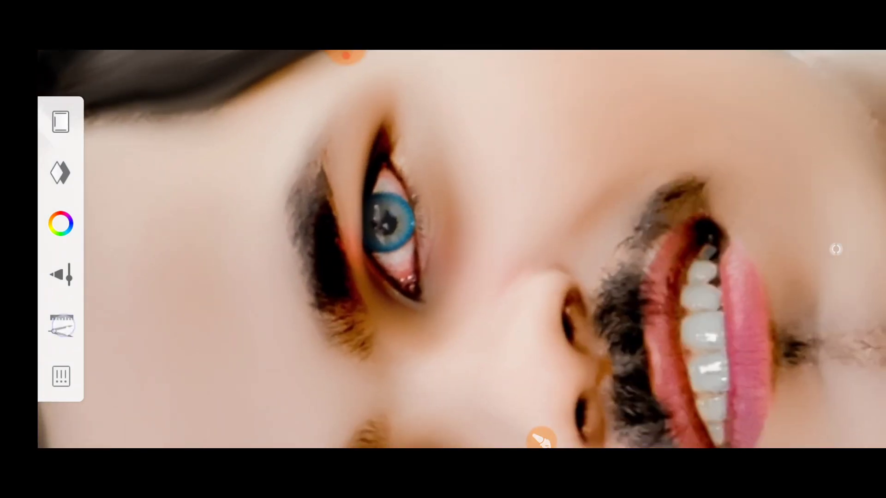
# - Place a Curve Ruler and reshape it into a flatter curve following the eye
pyautogui.click(61, 326)
pyautogui.click(189, 325)
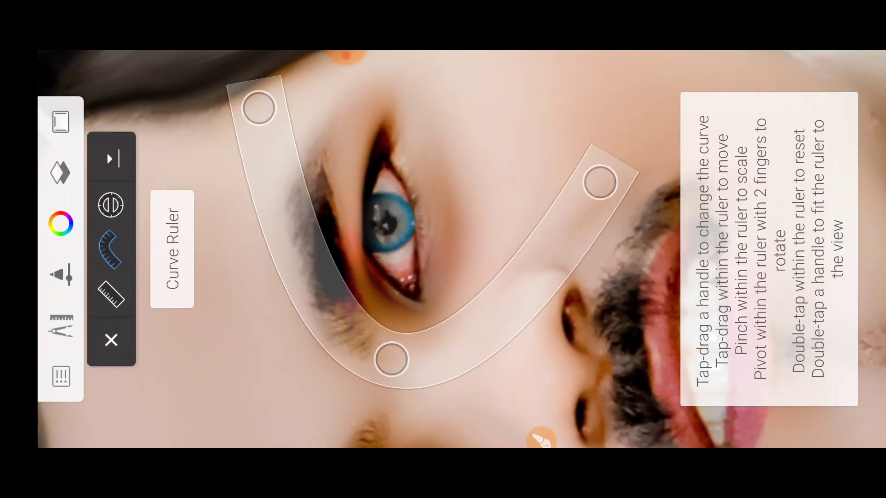
pyautogui.moveTo(257, 104); pyautogui.dragTo(275, 101)
pyautogui.moveTo(385, 349)
pyautogui.mouseDown()
pyautogui.moveTo(465, 199)
pyautogui.moveTo(412, 254)
pyautogui.mouseUp()
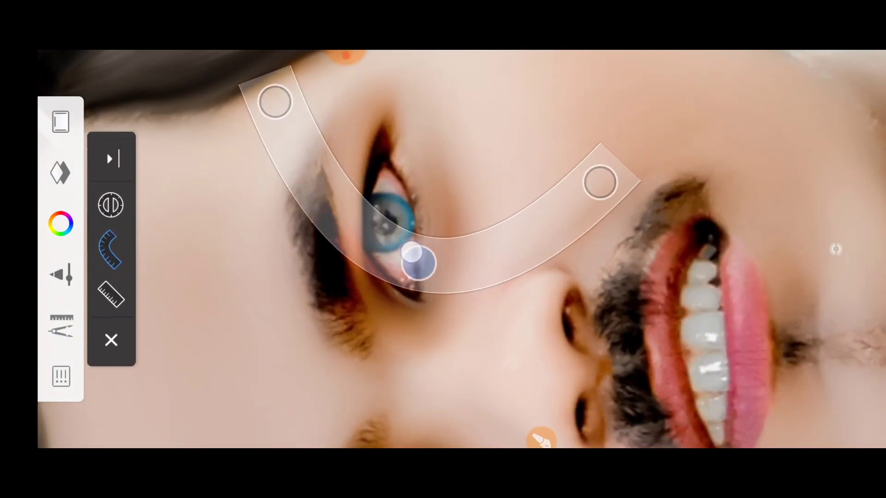
pyautogui.moveTo(275, 101); pyautogui.dragTo(253, 107)
pyautogui.moveTo(418, 261); pyautogui.dragTo(418, 253)
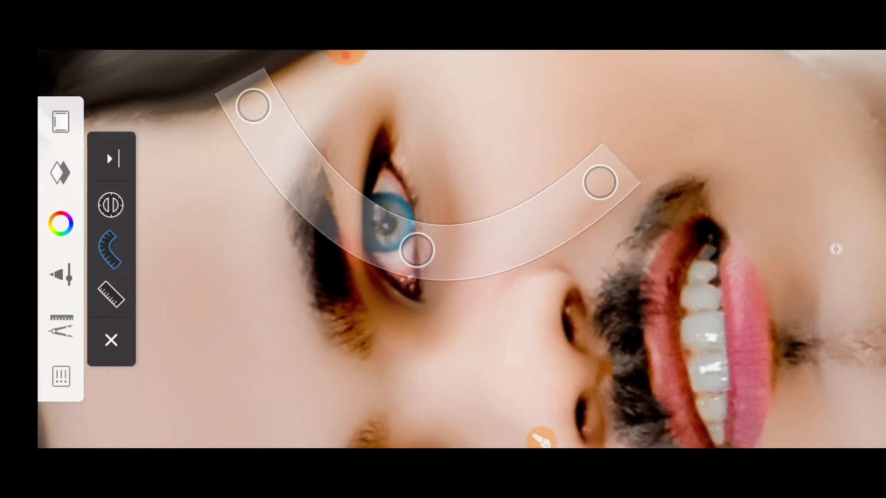
# - Shrink the smudge brush to size 6.4 and work along the guide near the eye
pyautogui.click(61, 274)
pyautogui.moveTo(377, 322); pyautogui.dragTo(397, 346)
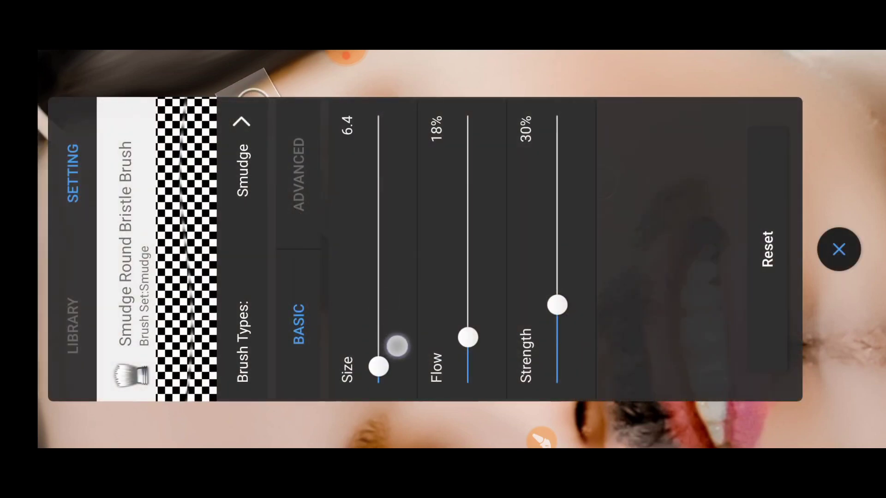
pyautogui.click(839, 249)
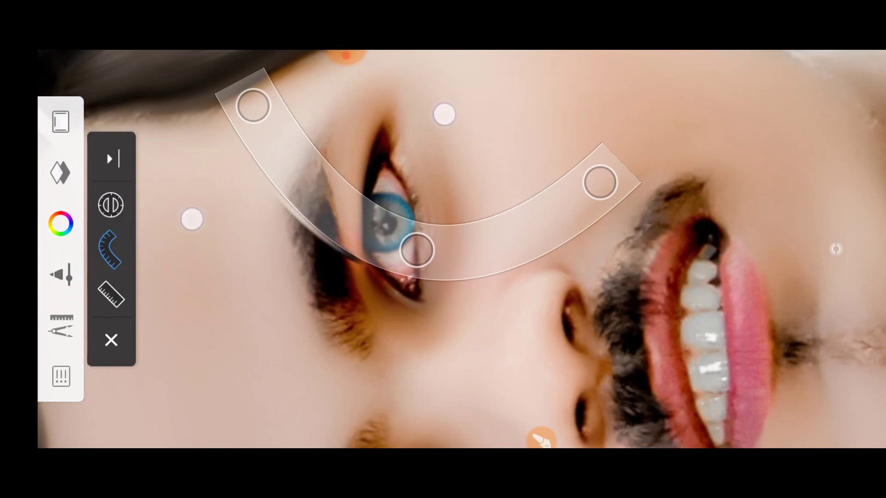
pyautogui.moveTo(192, 220); pyautogui.dragTo(211, 163)
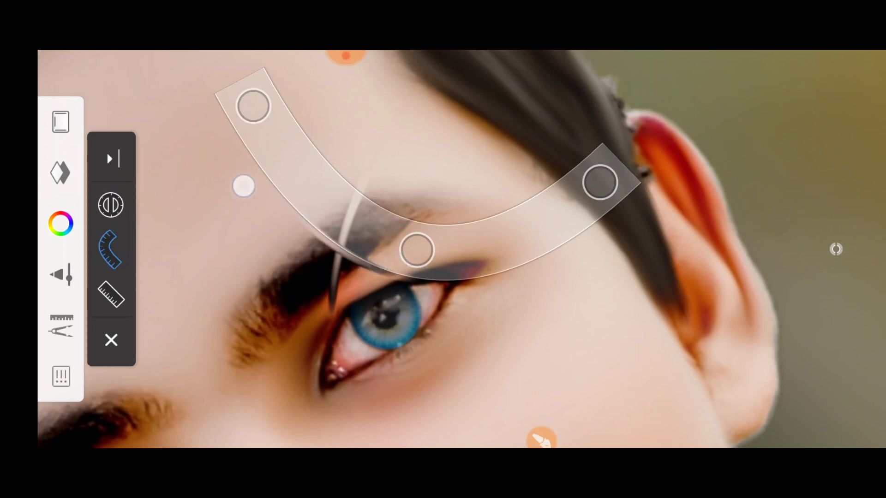
pyautogui.moveTo(176, 192); pyautogui.dragTo(167, 60)
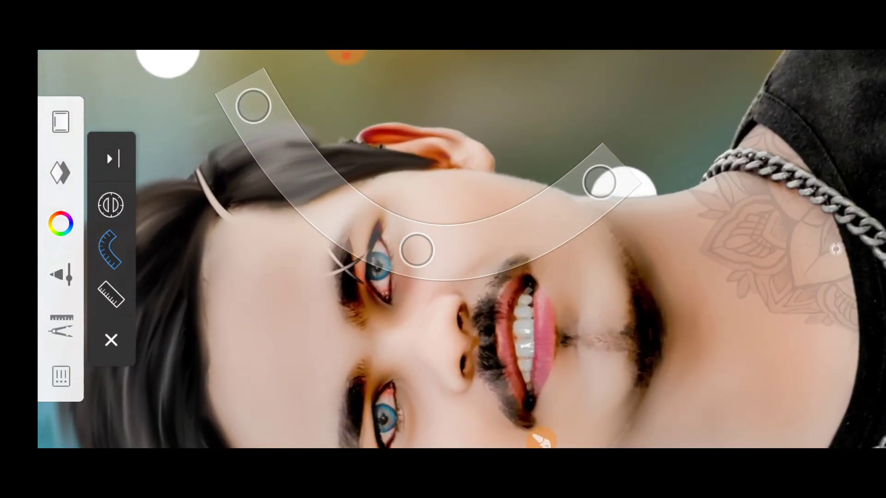
# - Remove the curved guide and reframe the view so the face fills the screen
pyautogui.click(110, 340)
pyautogui.moveTo(323, 184); pyautogui.dragTo(415, 254)
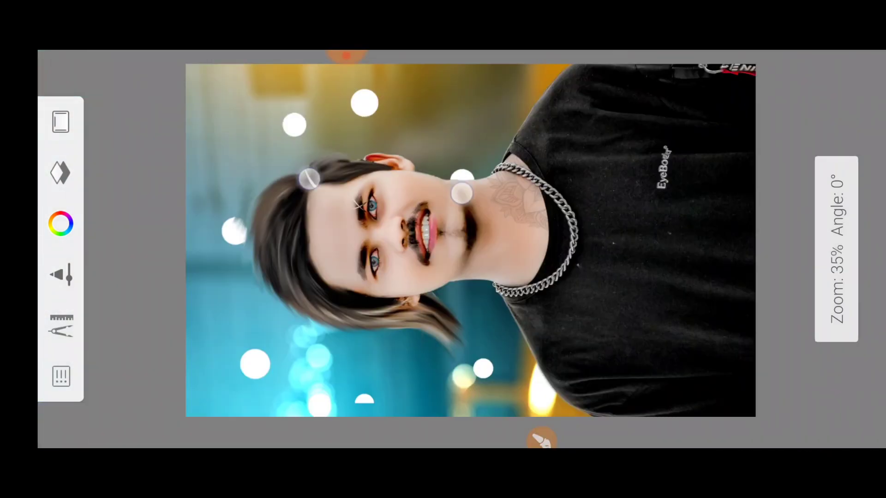
pyautogui.scroll(5, 415, 240)
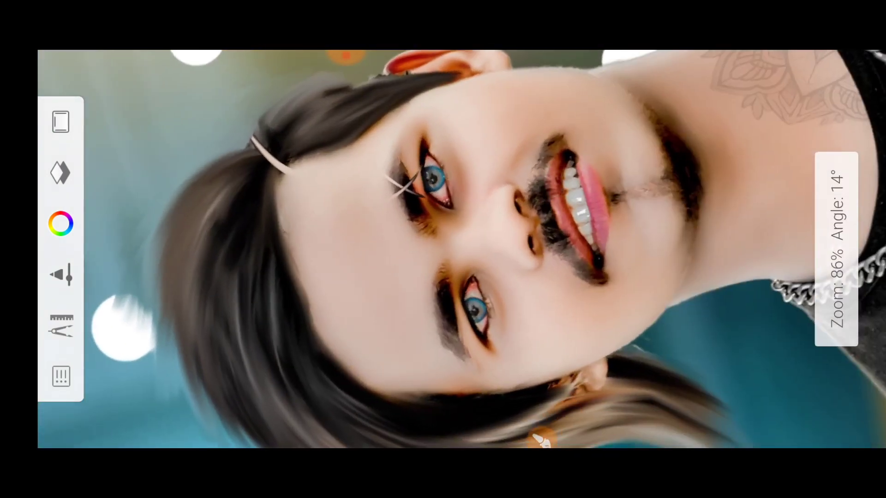
pyautogui.moveTo(245, 191); pyautogui.dragTo(203, 204)
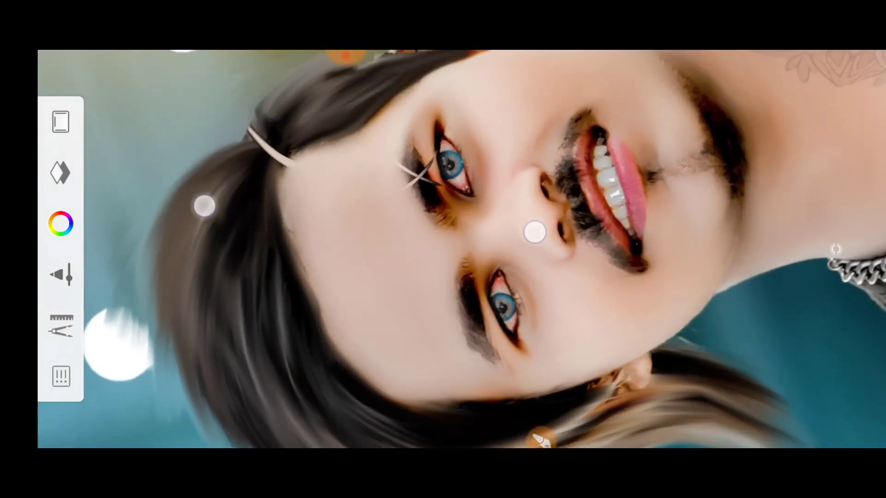
pyautogui.moveTo(490, 242)
pyautogui.mouseDown()
pyautogui.moveTo(510, 196)
pyautogui.moveTo(366, 214)
pyautogui.moveTo(593, 97)
pyautogui.mouseUp()
# - Select the Legacy Airbrush from the brush library and check its size 11.6, 100% flow settings
pyautogui.click(835, 247)
pyautogui.click(73, 326)
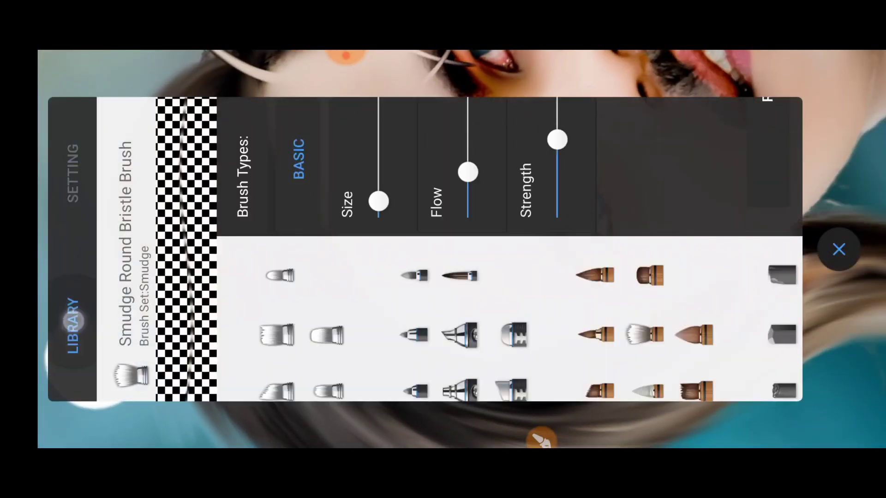
pyautogui.moveTo(347, 200); pyautogui.dragTo(139, 203)
pyautogui.moveTo(276, 231); pyautogui.dragTo(600, 230)
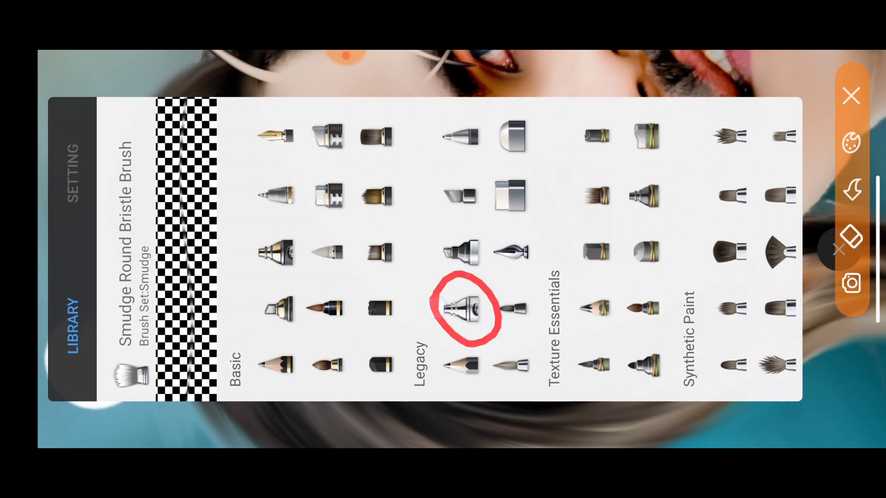
pyautogui.moveTo(600, 231)
pyautogui.mouseDown()
pyautogui.moveTo(305, 231)
pyautogui.moveTo(600, 231)
pyautogui.mouseUp()
pyautogui.click(459, 309)
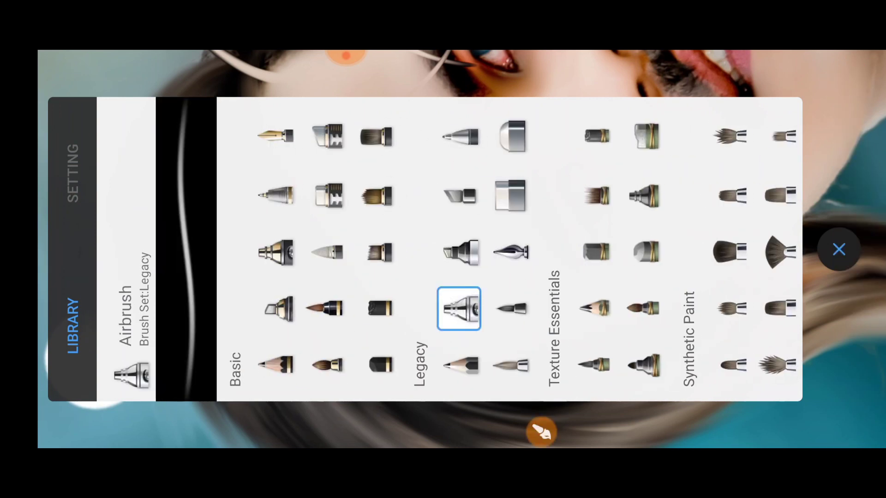
pyautogui.click(541, 432)
pyautogui.click(73, 173)
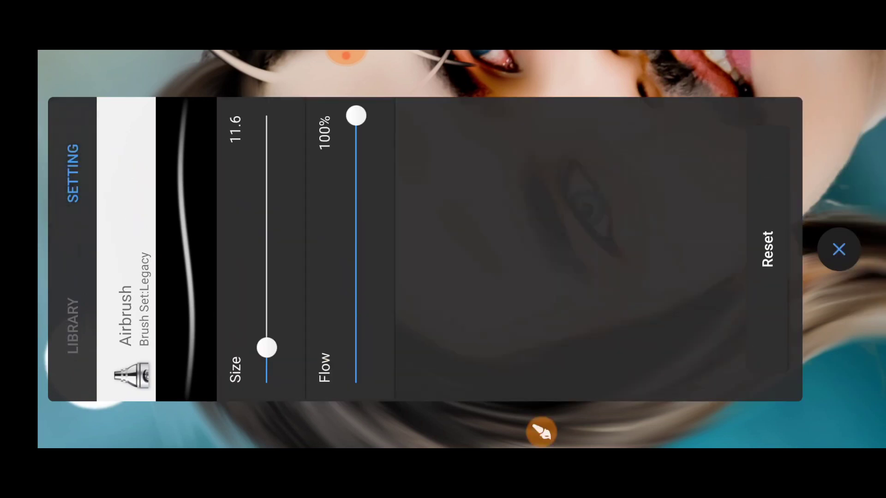
pyautogui.click(839, 249)
# - Change the painting colour from white to pure red in the colour picker
pyautogui.click(61, 221)
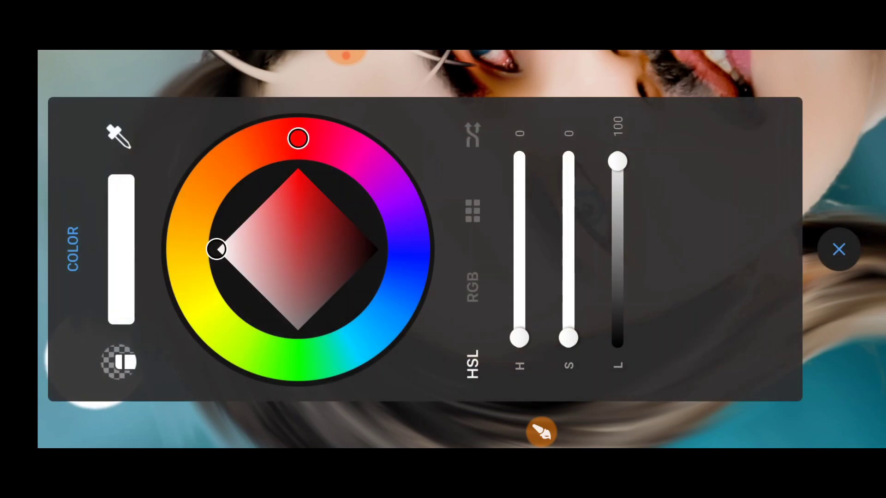
pyautogui.moveTo(215, 248); pyautogui.dragTo(296, 90)
pyautogui.click(839, 249)
# - Paint two more red curved strands across the hair, adjusting the view between strokes
pyautogui.scroll(5, 272, 177)
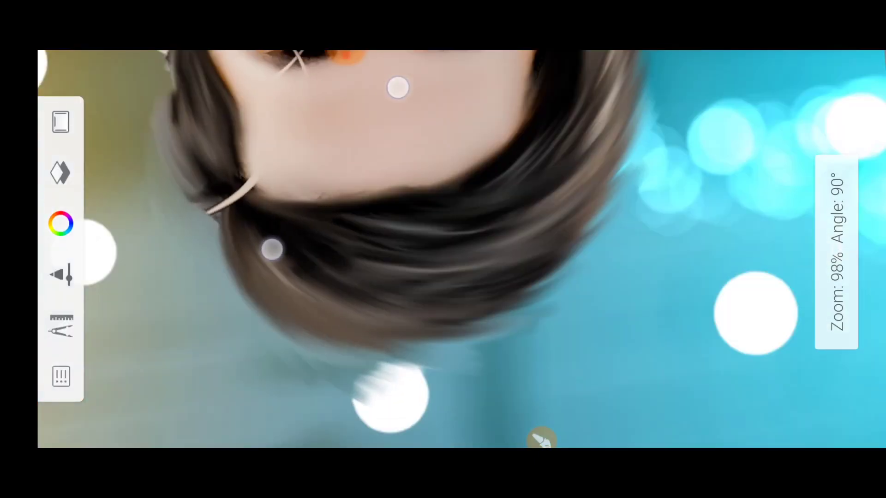
pyautogui.scroll(3, 272, 178)
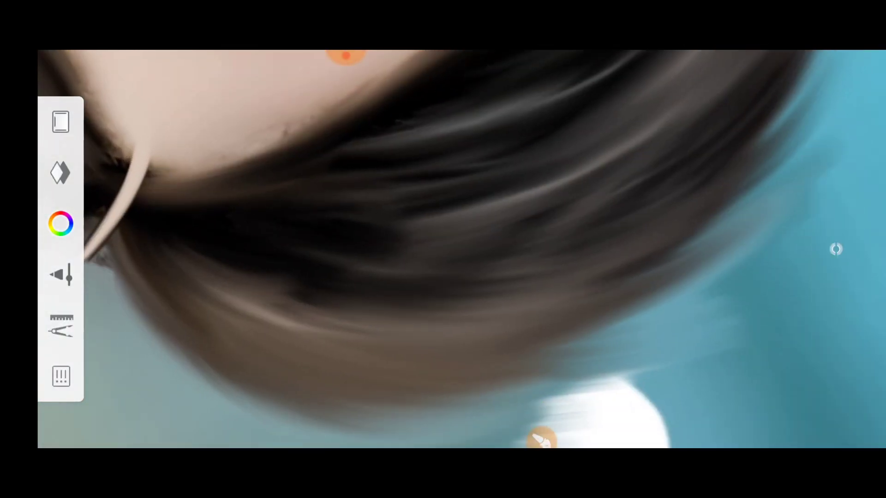
pyautogui.moveTo(194, 227); pyautogui.dragTo(587, 268)
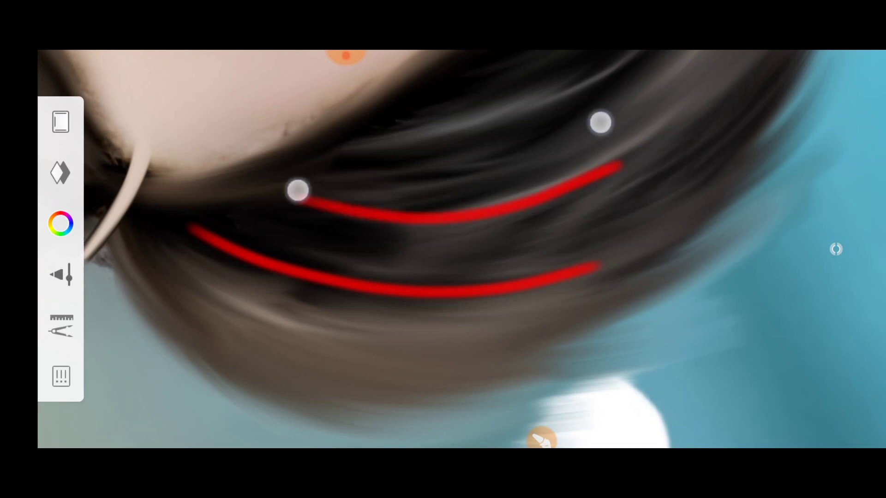
pyautogui.scroll(-2, 462, 249)
pyautogui.moveTo(287, 233); pyautogui.dragTo(623, 168)
pyautogui.scroll(-5, 461, 249)
pyautogui.scroll(-2, 461, 249)
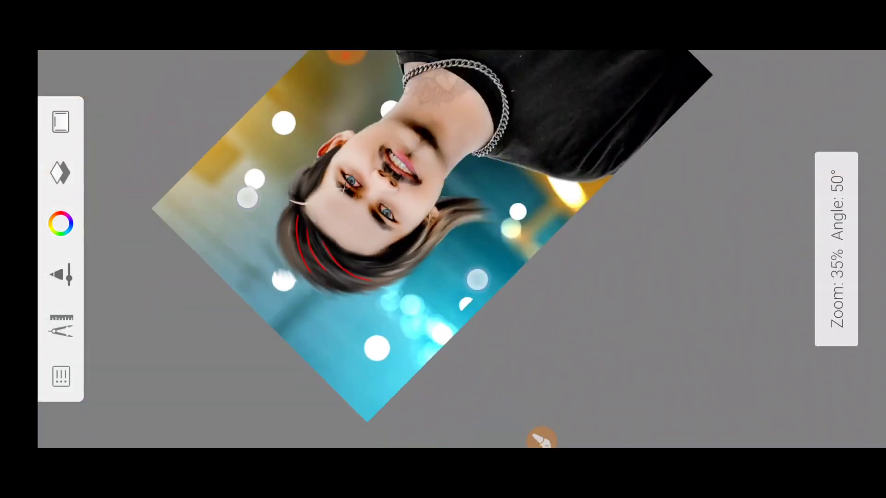
pyautogui.scroll(2, 369, 246)
pyautogui.scroll(3, 369, 246)
pyautogui.scroll(-2, 369, 246)
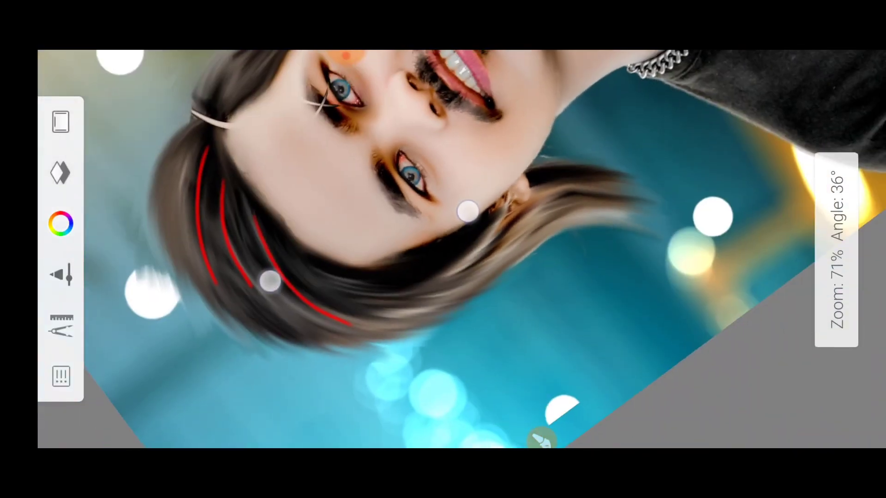
pyautogui.scroll(3, 467, 211)
pyautogui.scroll(-3, 462, 249)
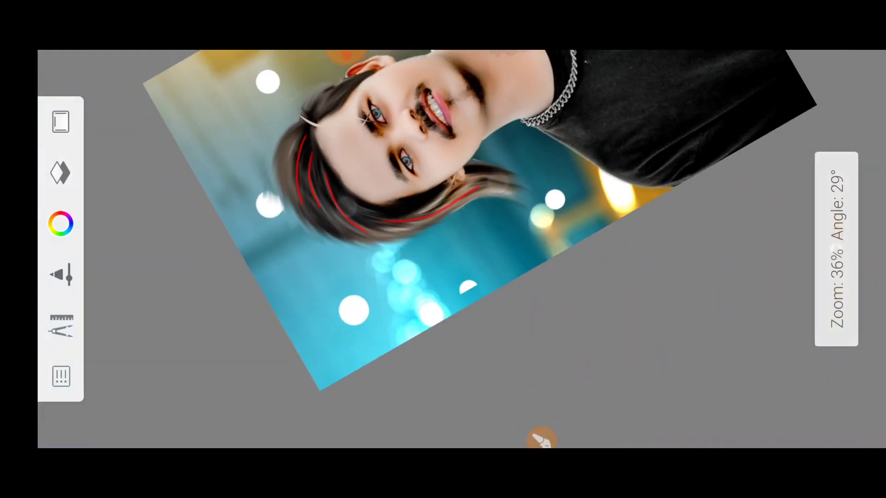
pyautogui.scroll(1, 462, 249)
pyautogui.scroll(2, 462, 249)
pyautogui.scroll(3, 461, 249)
# - Switch the colour to white and draw white highlight strands below the red strokes
pyautogui.click(61, 224)
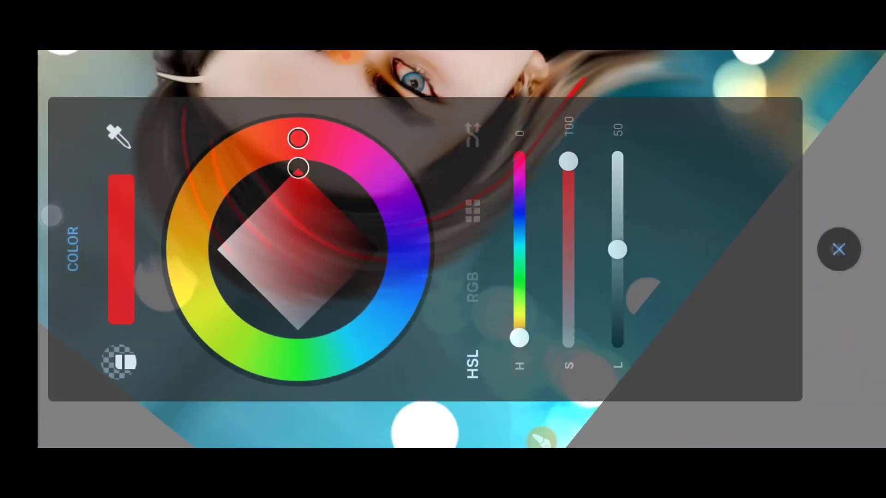
pyautogui.moveTo(243, 261); pyautogui.dragTo(216, 249)
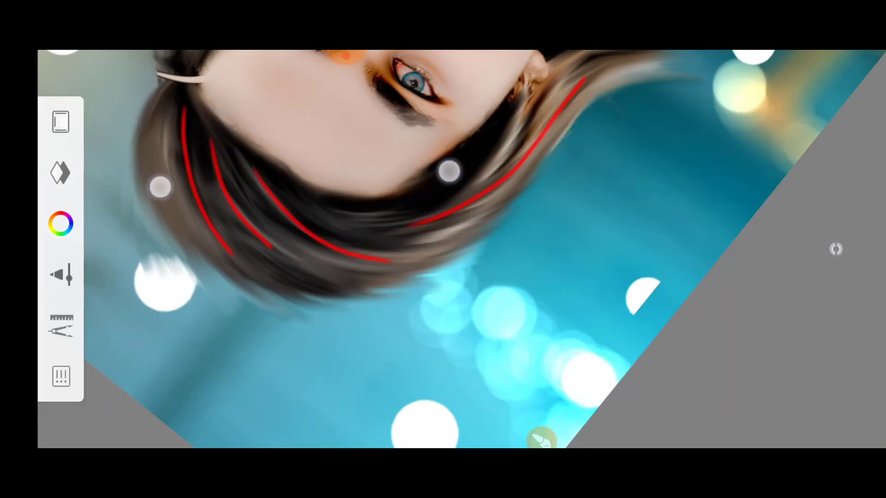
pyautogui.scroll(3, 305, 180)
pyautogui.moveTo(129, 277)
pyautogui.mouseDown()
pyautogui.moveTo(310, 350)
pyautogui.moveTo(470, 357)
pyautogui.mouseUp()
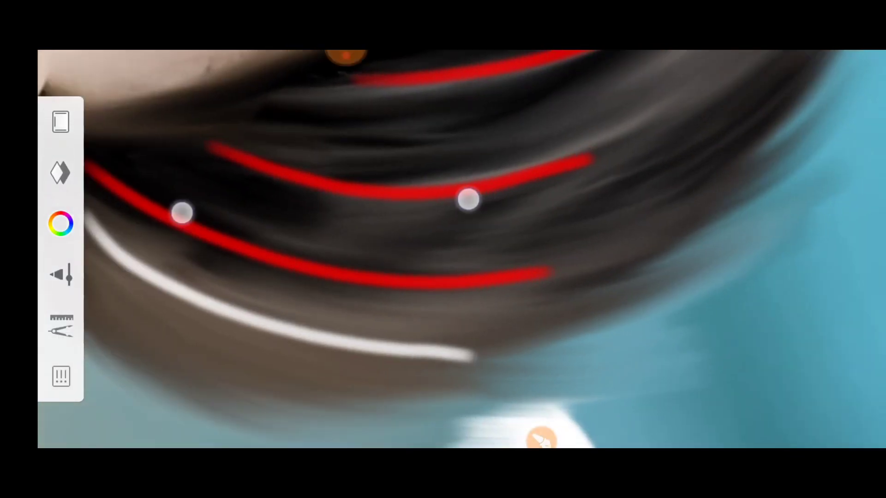
pyautogui.moveTo(469, 199); pyautogui.dragTo(402, 159)
pyautogui.moveTo(292, 210)
pyautogui.mouseDown()
pyautogui.moveTo(263, 197)
pyautogui.moveTo(614, 248)
pyautogui.mouseUp()
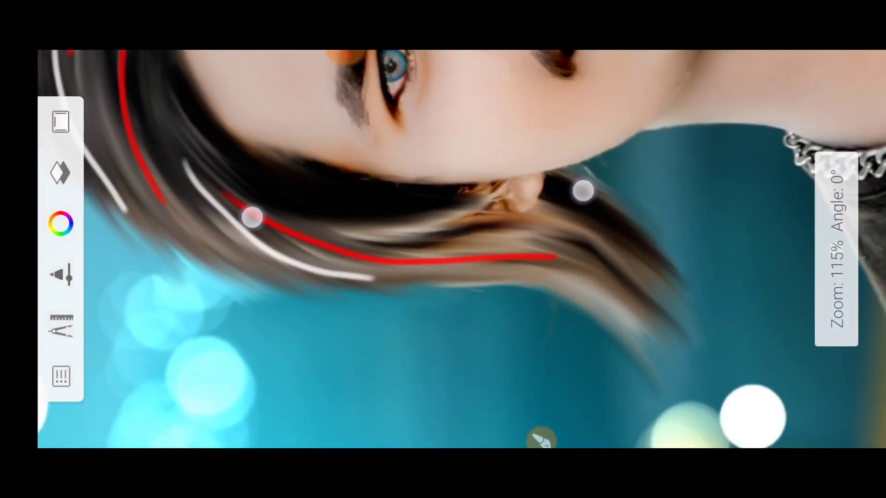
pyautogui.moveTo(582, 101)
pyautogui.mouseDown()
pyautogui.moveTo(503, 179)
pyautogui.moveTo(531, 81)
pyautogui.mouseUp()
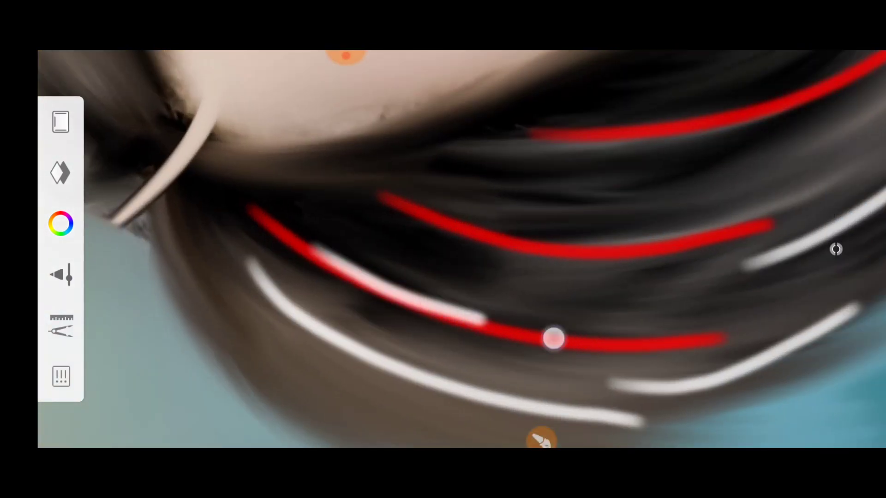
# - Extend the white strand along the red line and browse the brush library briefly
pyautogui.moveTo(340, 277); pyautogui.dragTo(734, 318)
pyautogui.moveTo(531, 194); pyautogui.dragTo(464, 237)
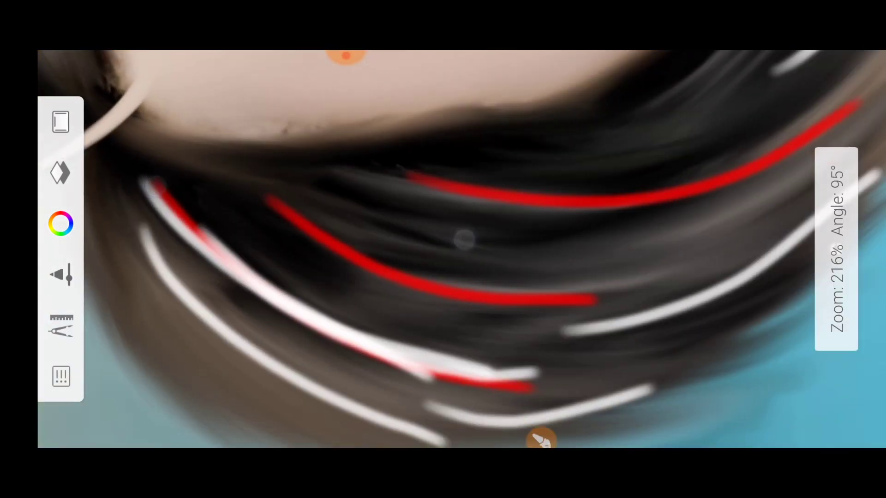
pyautogui.moveTo(836, 249); pyautogui.dragTo(500, 170)
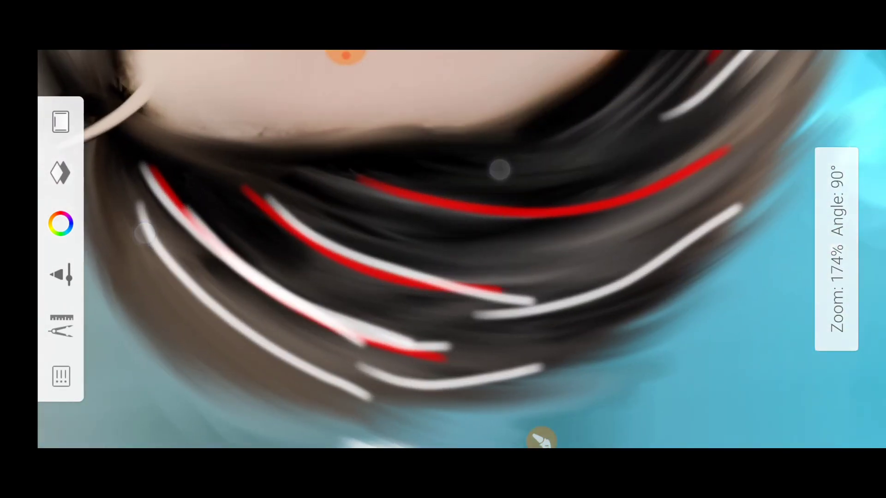
pyautogui.click(60, 275)
pyautogui.click(72, 312)
pyautogui.click(836, 249)
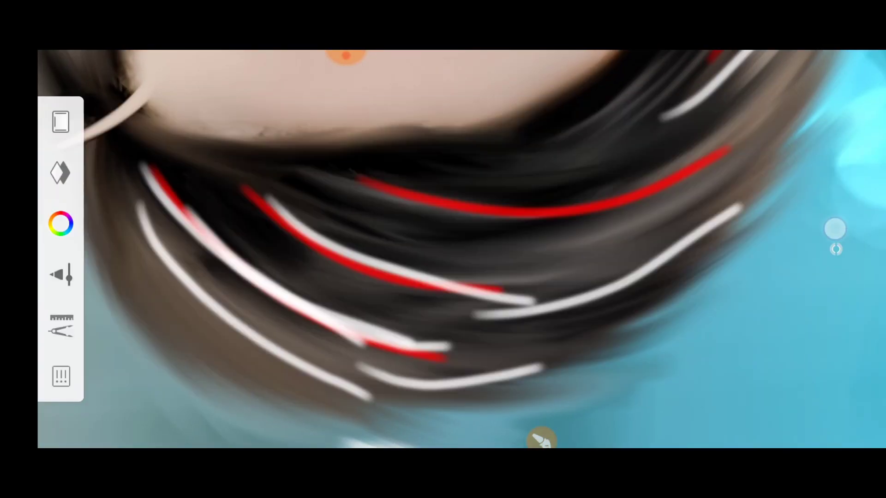
# - Select the Smudge Round Bristle Brush and set its size to 24.3
pyautogui.click(60, 275)
pyautogui.moveTo(692, 249)
pyautogui.mouseDown()
pyautogui.moveTo(216, 249)
pyautogui.moveTo(762, 250)
pyautogui.mouseUp()
pyautogui.moveTo(669, 203)
pyautogui.mouseDown()
pyautogui.moveTo(438, 204)
pyautogui.moveTo(348, 166)
pyautogui.mouseUp()
pyautogui.moveTo(503, 204); pyautogui.dragTo(392, 203)
pyautogui.click(535, 309)
pyautogui.click(72, 173)
pyautogui.moveTo(378, 366); pyautogui.dragTo(379, 319)
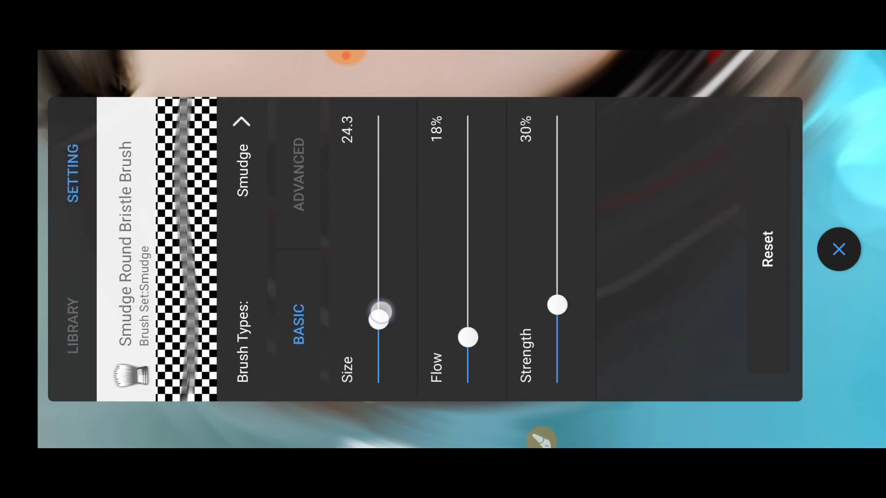
pyautogui.click(839, 250)
# - Smudge the red and white strands at upper left, along the band, and lower right
pyautogui.scroll(5, 432, 134)
pyautogui.scroll(1, 409, 196)
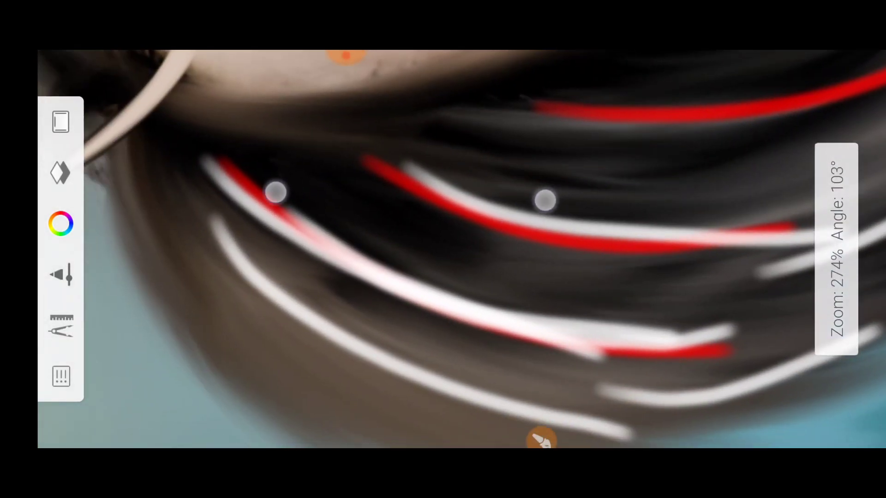
pyautogui.moveTo(332, 244); pyautogui.dragTo(164, 119)
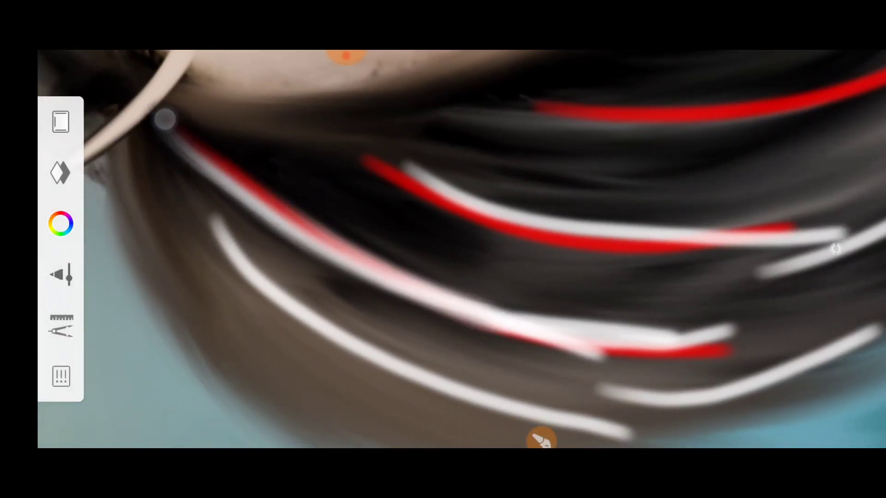
pyautogui.moveTo(205, 178)
pyautogui.mouseDown()
pyautogui.moveTo(682, 327)
pyautogui.moveTo(759, 331)
pyautogui.mouseUp()
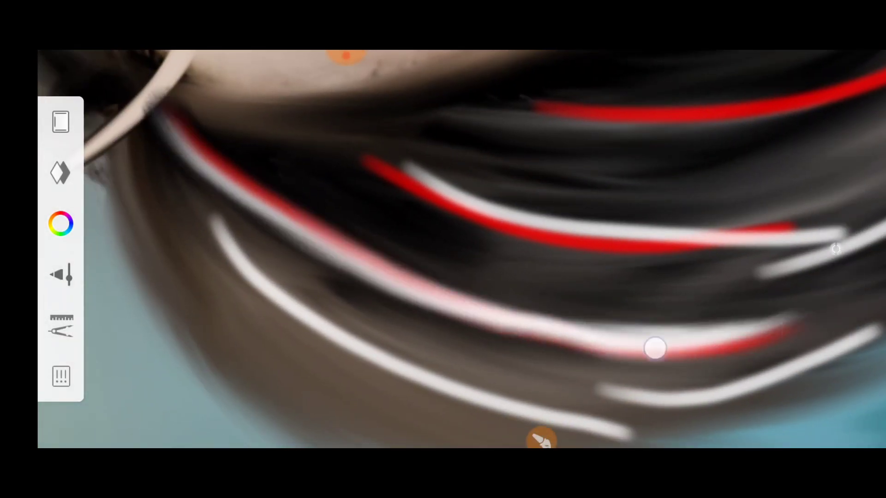
pyautogui.scroll(2, 399, 196)
pyautogui.scroll(2, 377, 211)
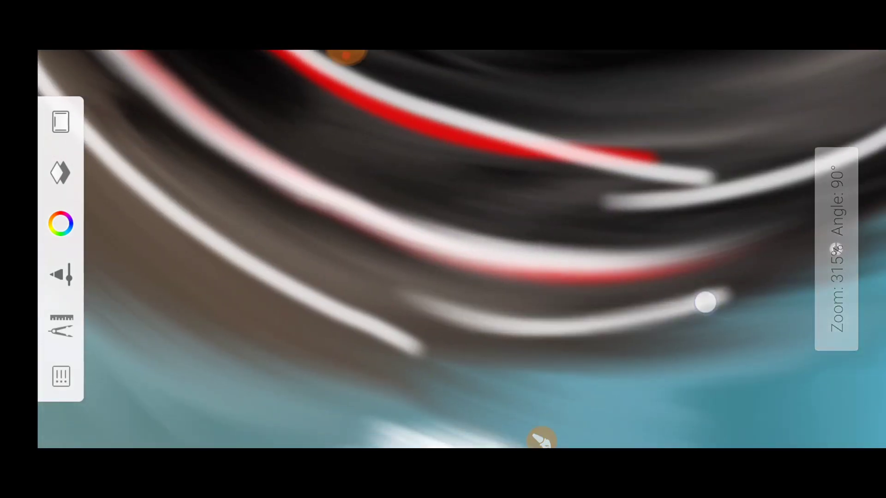
pyautogui.moveTo(705, 302); pyautogui.dragTo(789, 287)
pyautogui.scroll(-1, 435, 331)
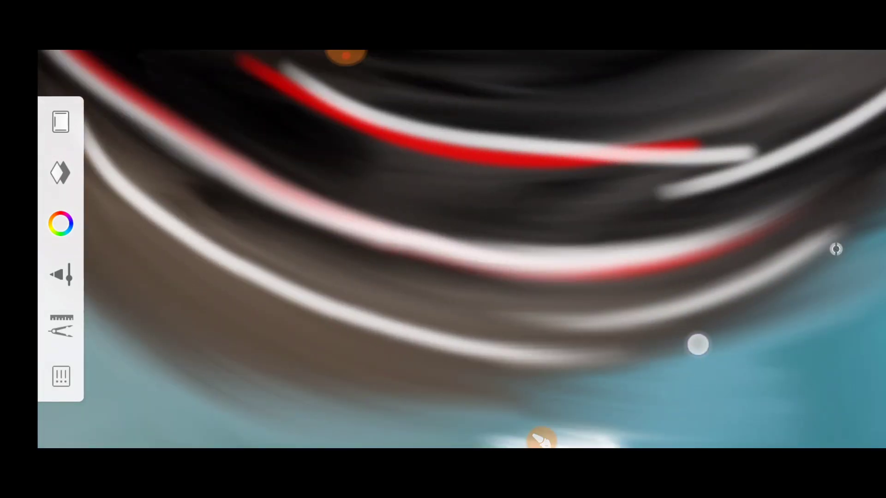
pyautogui.moveTo(83, 162); pyautogui.dragTo(7, 86)
# - Rotate around the hair to check the strands, then zoom out to the whole portrait
pyautogui.moveTo(445, 344)
pyautogui.mouseDown()
pyautogui.moveTo(358, 337)
pyautogui.moveTo(367, 344)
pyautogui.mouseUp()
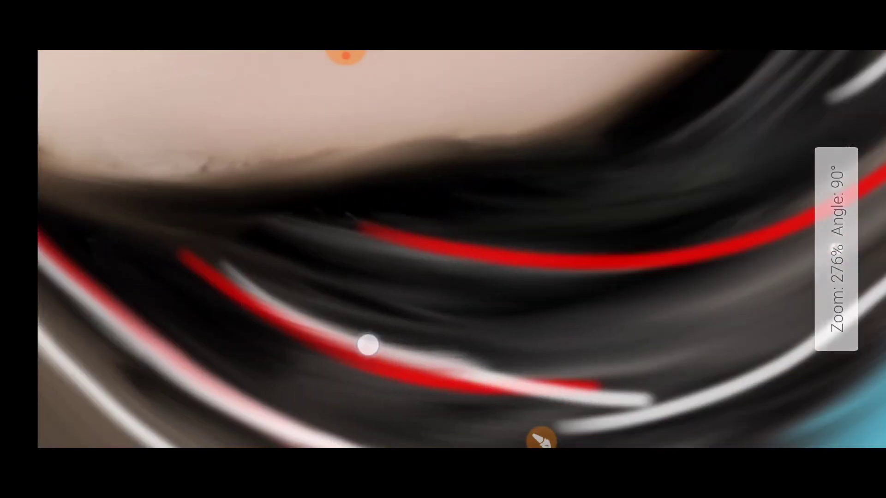
pyautogui.moveTo(107, 192); pyautogui.dragTo(315, 305)
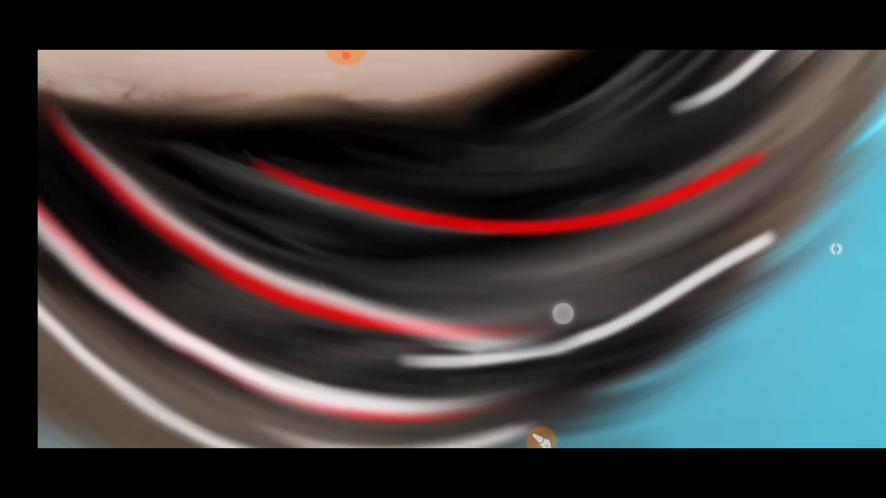
pyautogui.moveTo(684, 280)
pyautogui.mouseDown()
pyautogui.moveTo(494, 189)
pyautogui.moveTo(400, 329)
pyautogui.mouseUp()
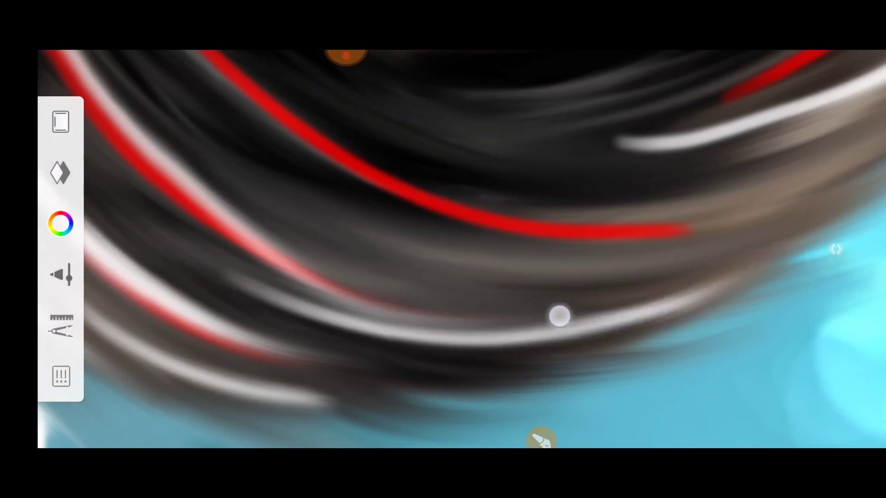
pyautogui.moveTo(557, 314)
pyautogui.mouseDown()
pyautogui.moveTo(777, 306)
pyautogui.moveTo(506, 150)
pyautogui.mouseUp()
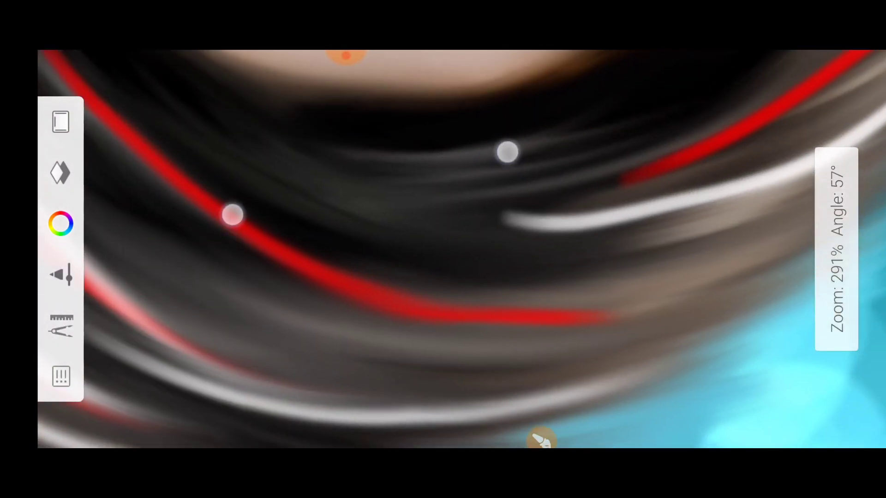
pyautogui.moveTo(595, 164)
pyautogui.mouseDown()
pyautogui.moveTo(386, 303)
pyautogui.moveTo(257, 259)
pyautogui.moveTo(233, 231)
pyautogui.moveTo(141, 194)
pyautogui.mouseUp()
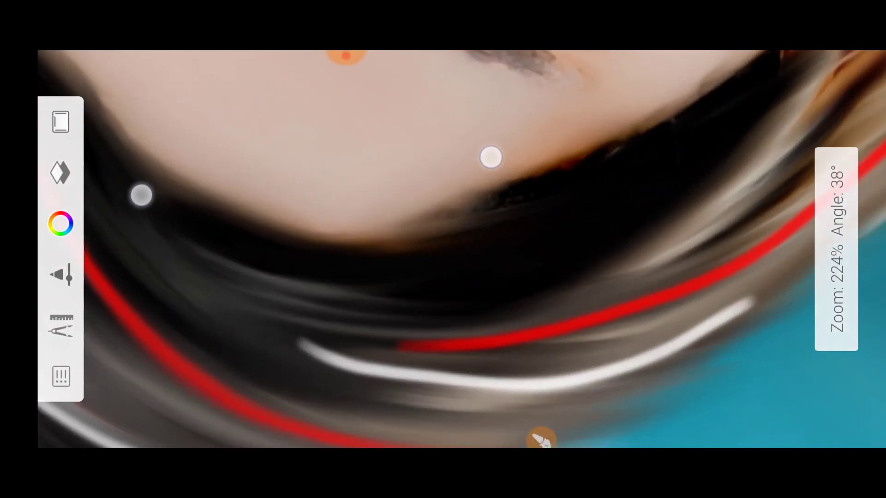
pyautogui.moveTo(491, 156)
pyautogui.mouseDown()
pyautogui.moveTo(558, 330)
pyautogui.moveTo(738, 242)
pyautogui.moveTo(348, 287)
pyautogui.mouseUp()
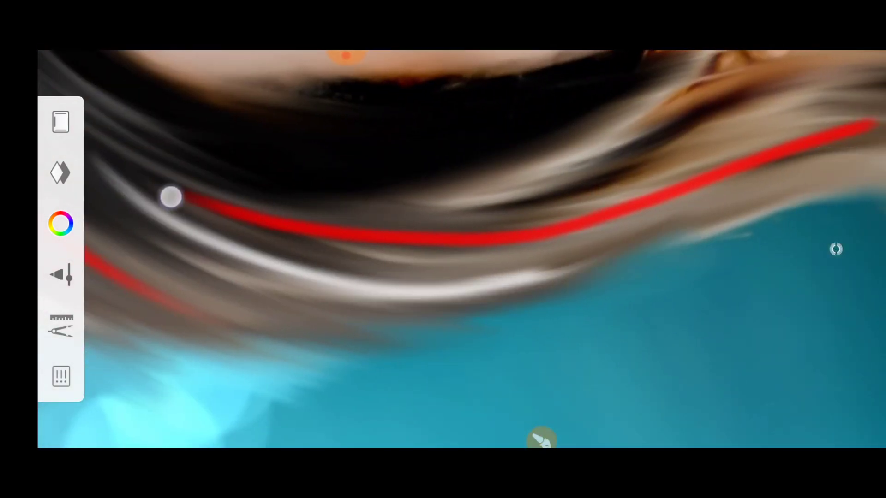
pyautogui.moveTo(572, 227)
pyautogui.mouseDown()
pyautogui.moveTo(430, 171)
pyautogui.moveTo(692, 264)
pyautogui.mouseUp()
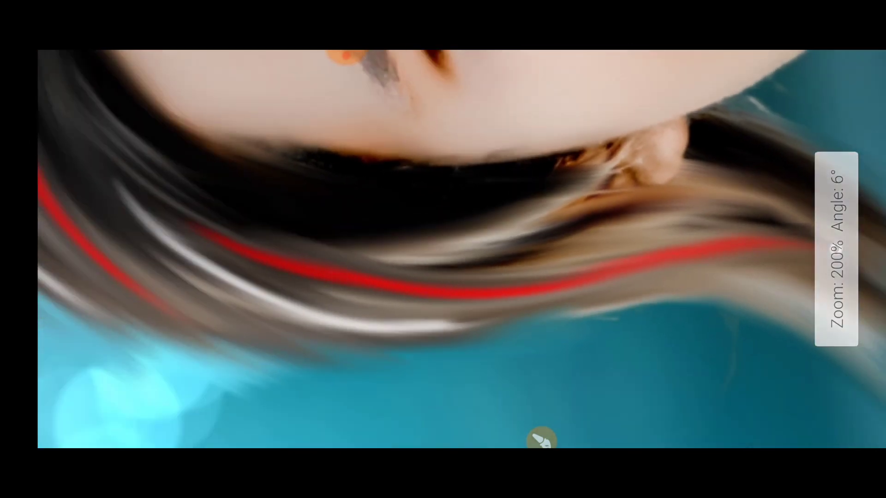
pyautogui.moveTo(836, 249)
pyautogui.mouseDown()
pyautogui.moveTo(385, 273)
pyautogui.moveTo(622, 209)
pyautogui.mouseUp()
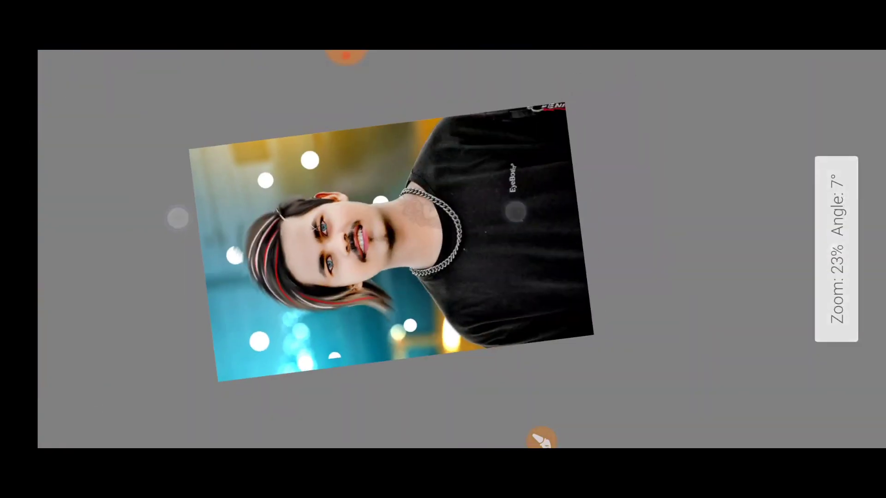
# - Save the portrait to the device via Share, then send it to Snapseed
pyautogui.scroll(2, 426, 235)
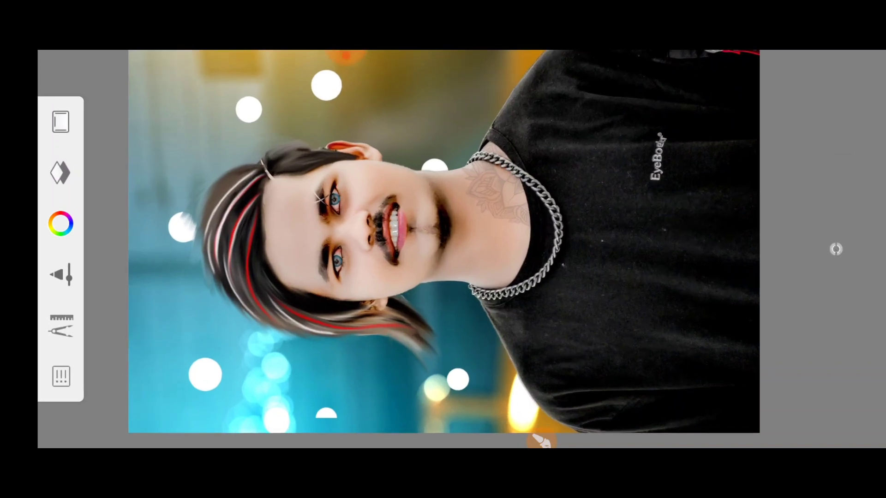
pyautogui.moveTo(544, 203); pyautogui.dragTo(612, 200)
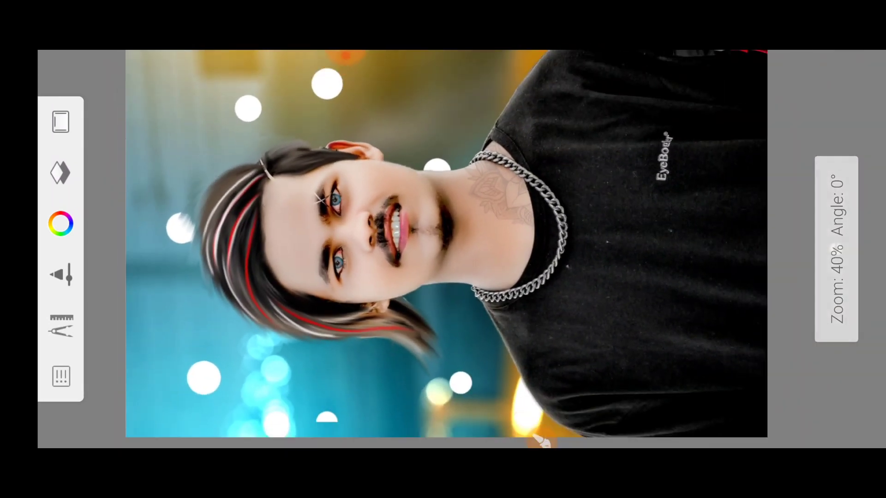
pyautogui.click(61, 376)
pyautogui.click(503, 309)
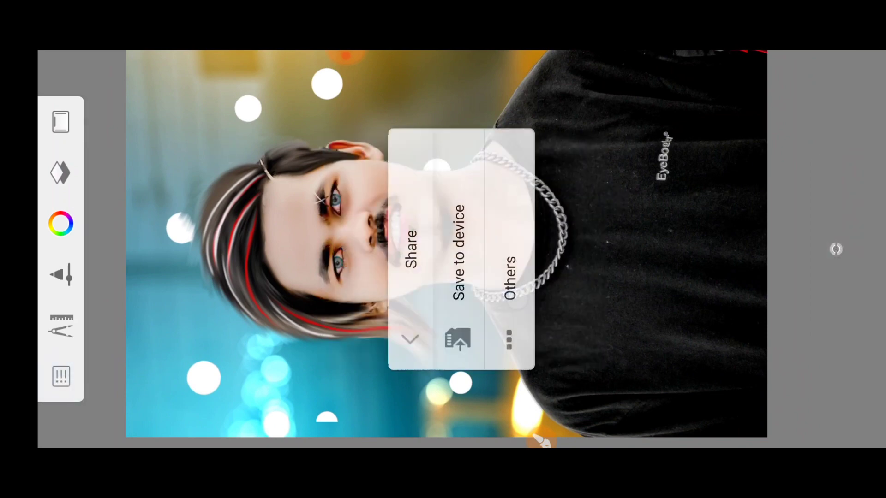
pyautogui.click(459, 250)
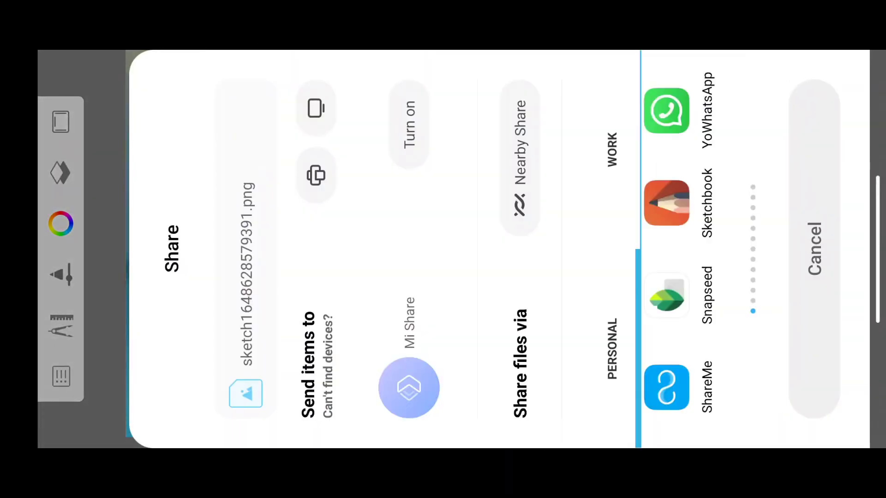
pyautogui.click(672, 194)
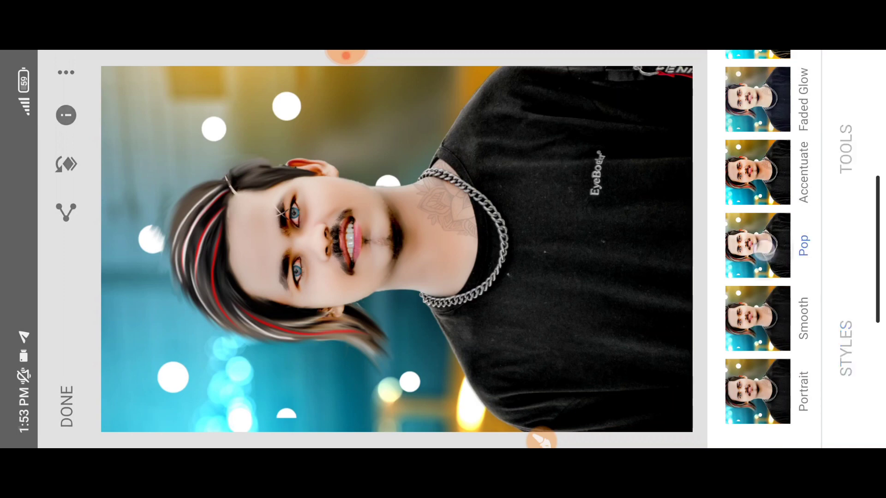
# - Preview the Pop and Portrait styles, then revert to the original look
pyautogui.click(763, 249)
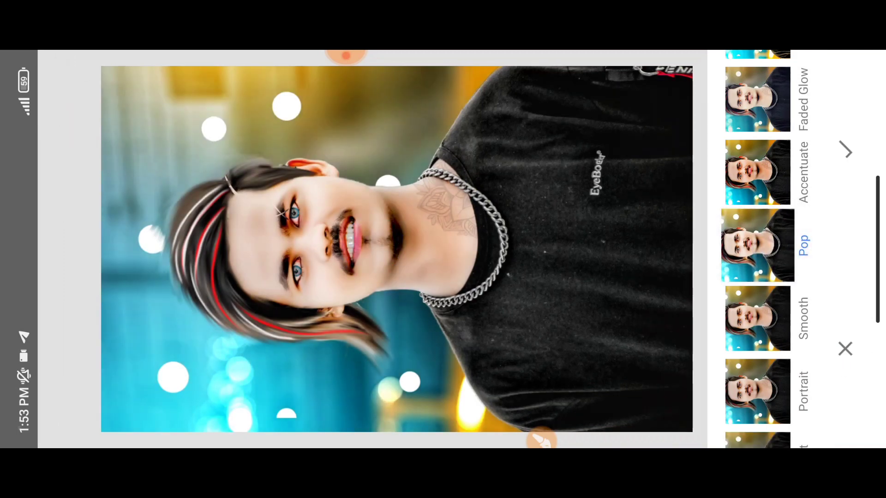
pyautogui.click(758, 386)
pyautogui.click(759, 376)
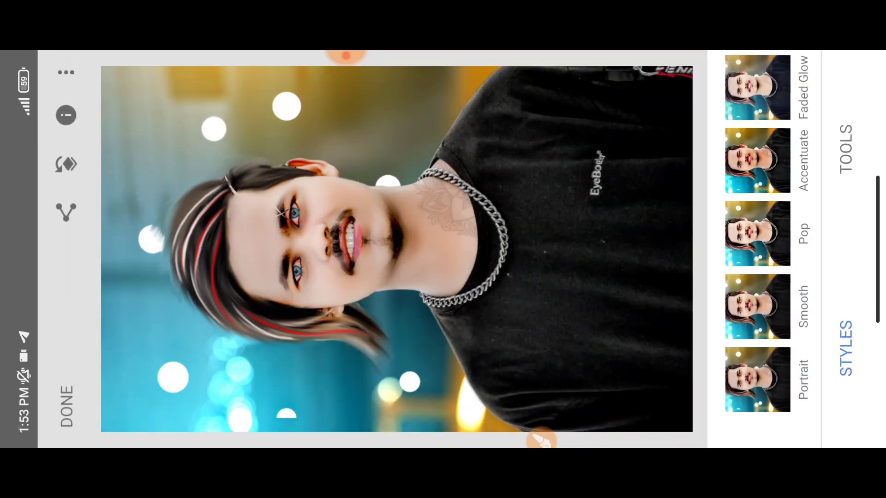
# - Apply a Details edit with Structure +100 and Sharpening +45
pyautogui.click(846, 149)
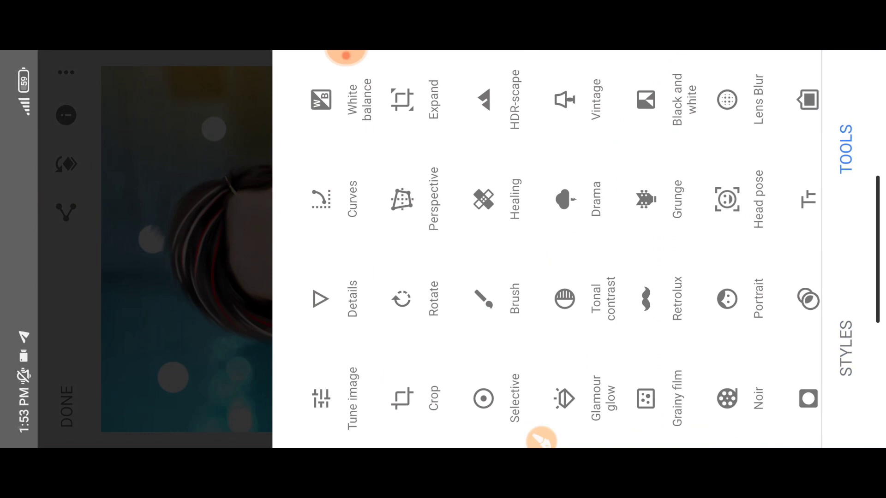
pyautogui.click(541, 439)
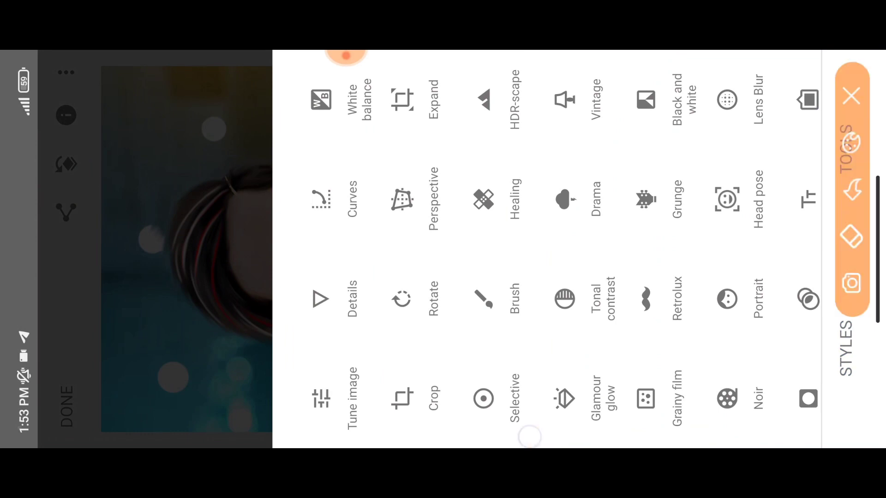
pyautogui.moveTo(286, 255); pyautogui.dragTo(274, 269)
pyautogui.click(320, 299)
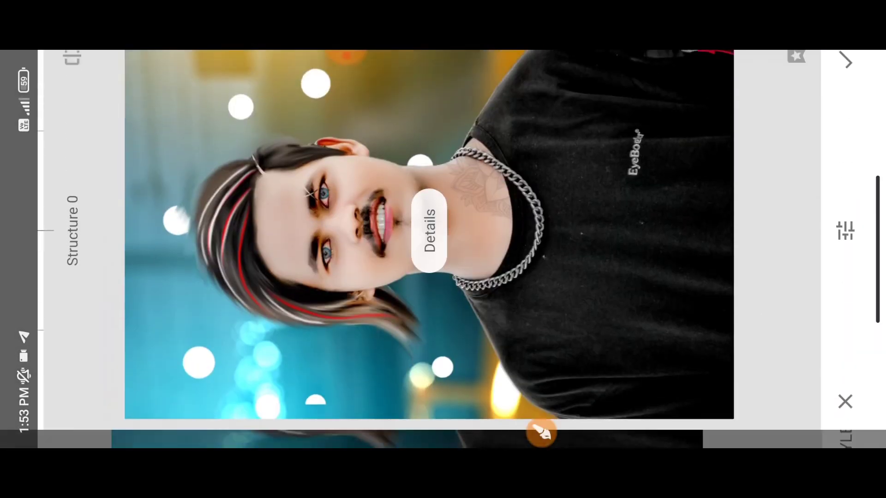
pyautogui.moveTo(416, 323); pyautogui.dragTo(415, 138)
pyautogui.moveTo(416, 249); pyautogui.dragTo(508, 249)
pyautogui.moveTo(415, 286); pyautogui.dragTo(415, 203)
pyautogui.click(846, 80)
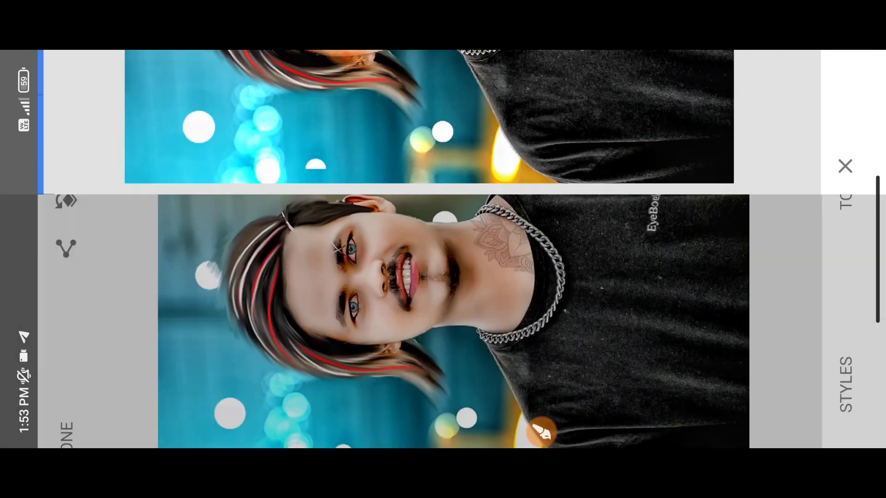
# - Brush the Details edit onto the face and hair from the edit stack
pyautogui.click(66, 164)
pyautogui.click(771, 393)
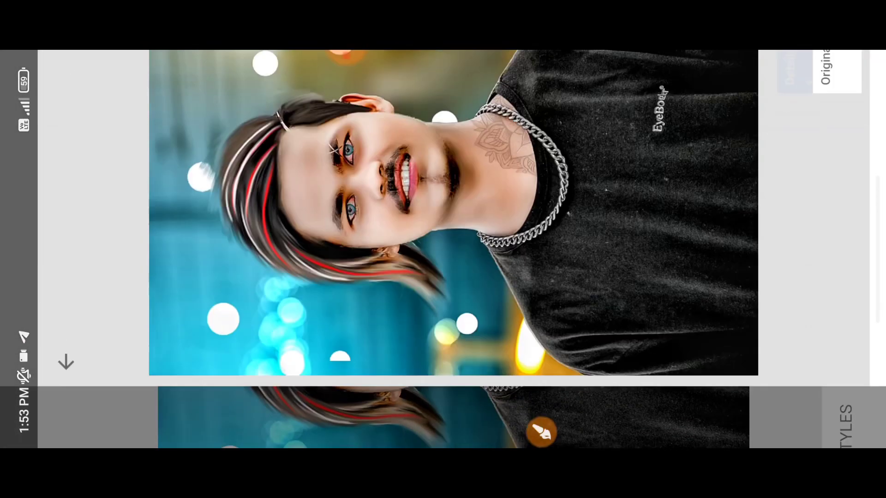
pyautogui.click(785, 233)
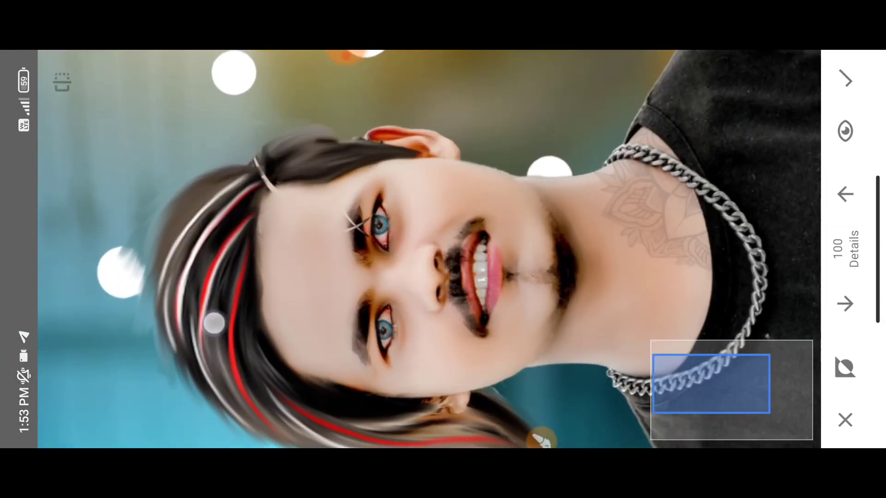
pyautogui.moveTo(214, 321); pyautogui.dragTo(195, 195)
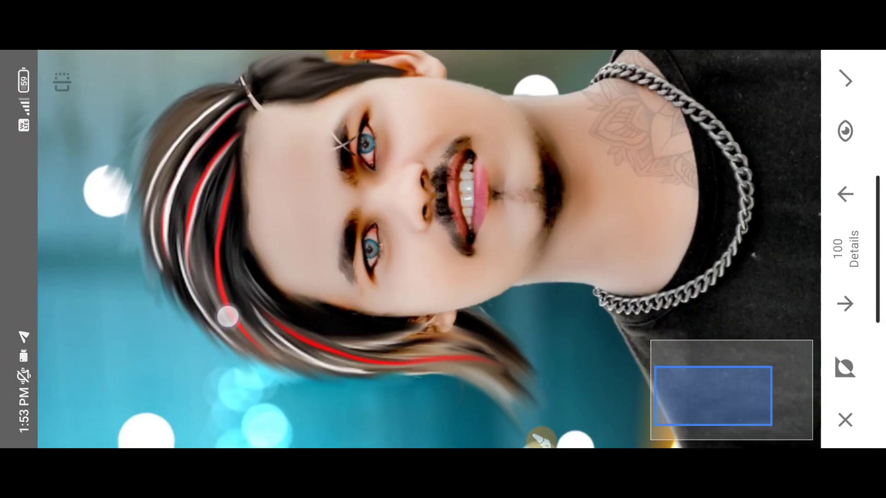
pyautogui.moveTo(405, 107); pyautogui.dragTo(416, 217)
pyautogui.moveTo(415, 277); pyautogui.dragTo(348, 157)
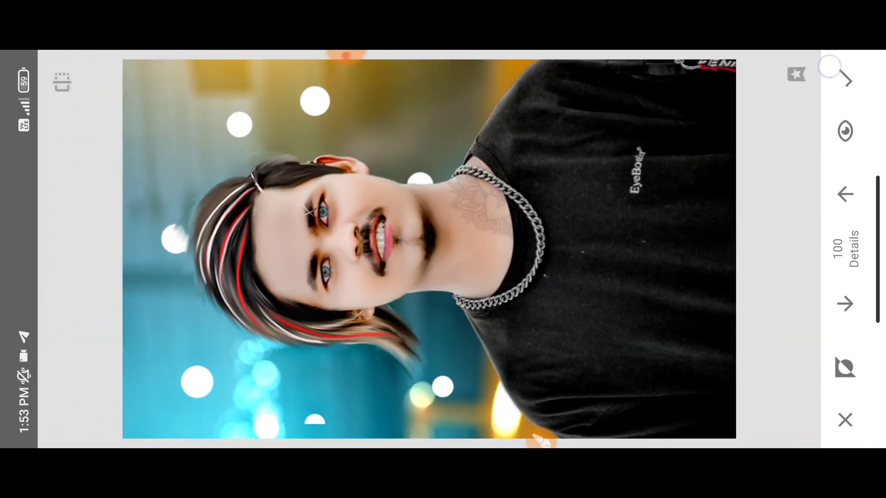
pyautogui.click(846, 80)
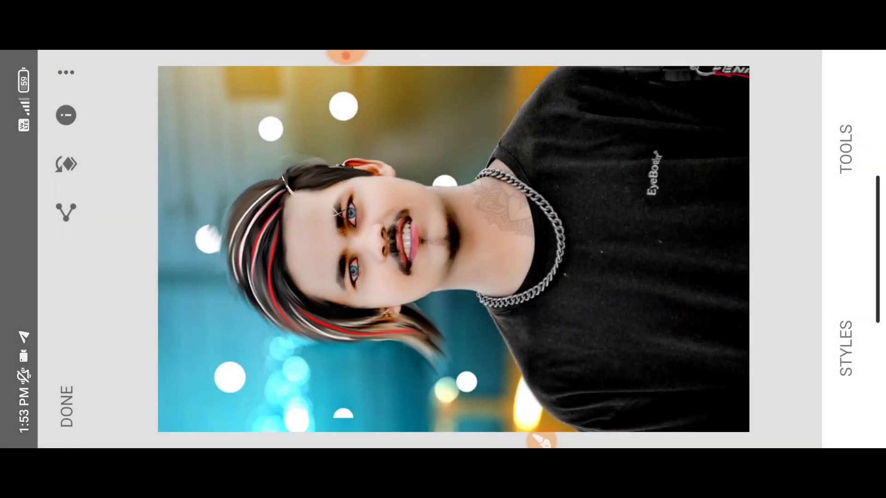
# - Apply the Portrait tool with Face Spotlight at +36
pyautogui.click(845, 148)
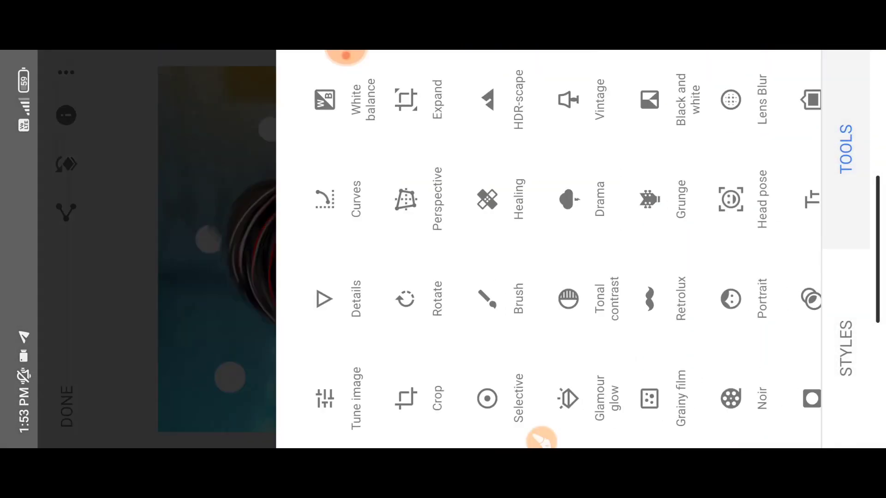
pyautogui.click(681, 291)
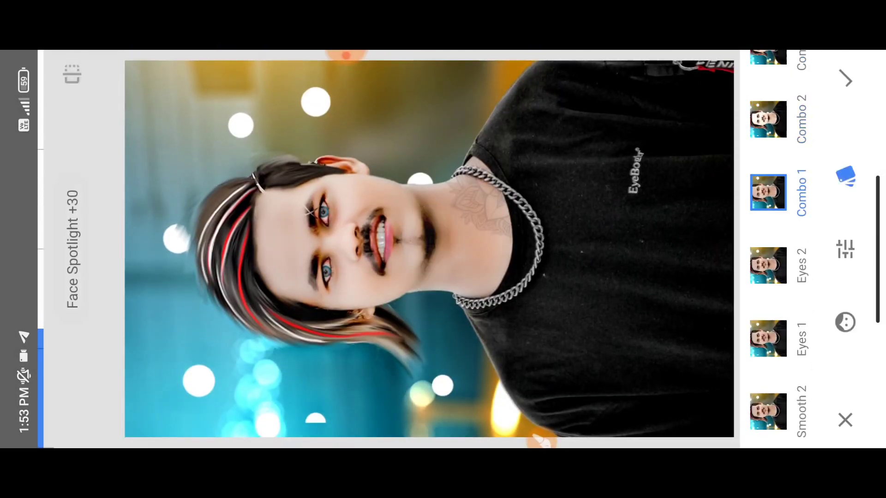
pyautogui.moveTo(683, 175)
pyautogui.mouseDown()
pyautogui.moveTo(683, 165)
pyautogui.moveTo(639, 146)
pyautogui.moveTo(686, 158)
pyautogui.mouseUp()
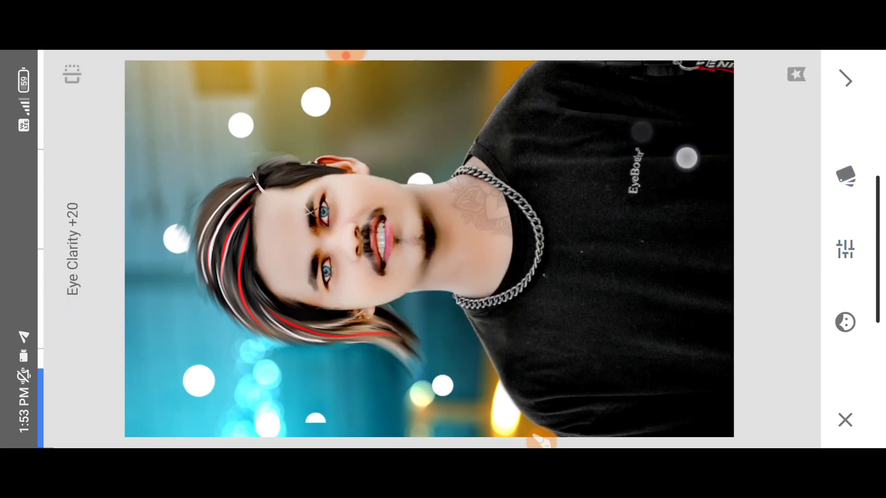
pyautogui.click(829, 60)
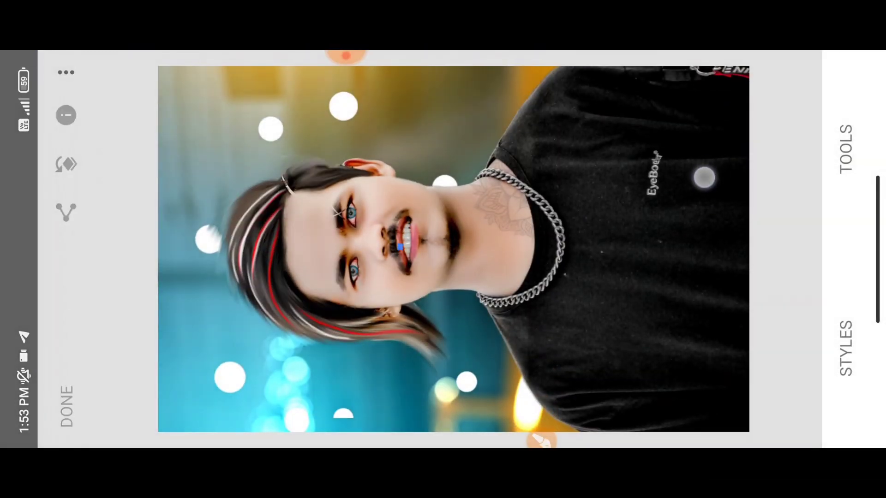
# - Add a Selective point on the hair with Contrast and Structure at +100
pyautogui.click(824, 139)
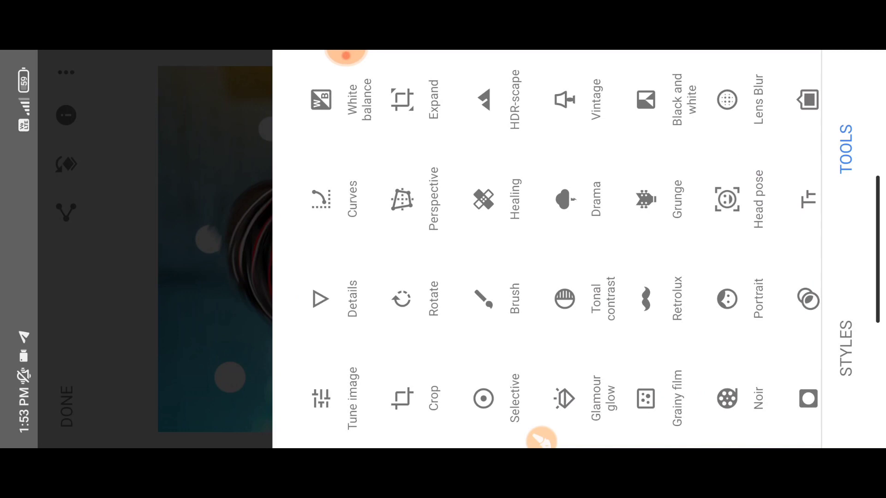
pyautogui.click(499, 394)
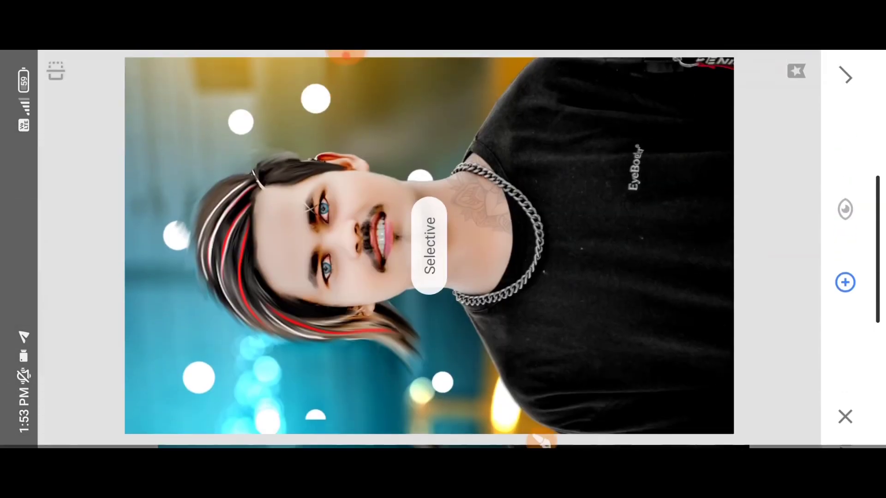
pyautogui.click(231, 257)
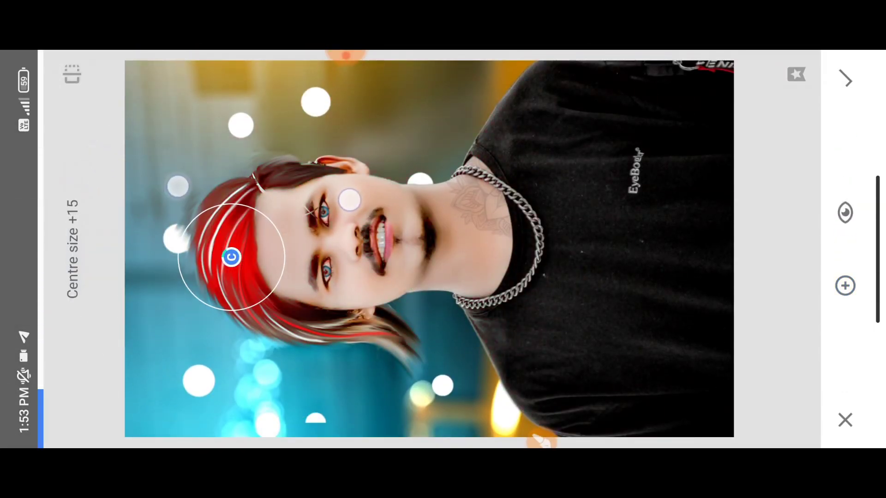
pyautogui.moveTo(258, 258); pyautogui.dragTo(295, 259)
pyautogui.moveTo(504, 193); pyautogui.dragTo(504, 60)
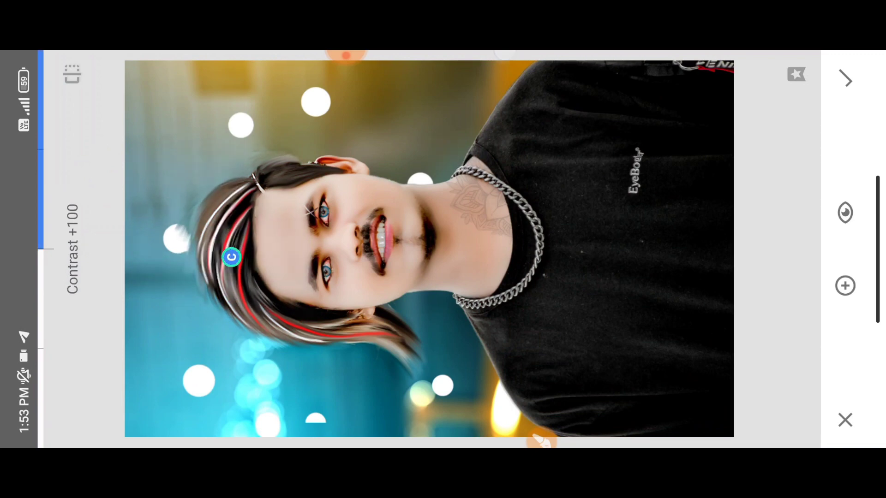
pyautogui.moveTo(496, 148); pyautogui.dragTo(459, 144)
pyautogui.moveTo(460, 194); pyautogui.dragTo(459, 60)
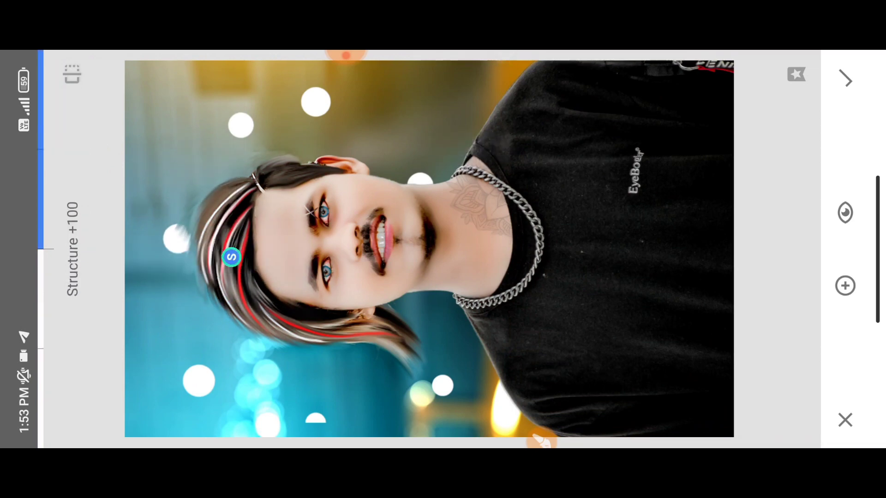
pyautogui.click(845, 80)
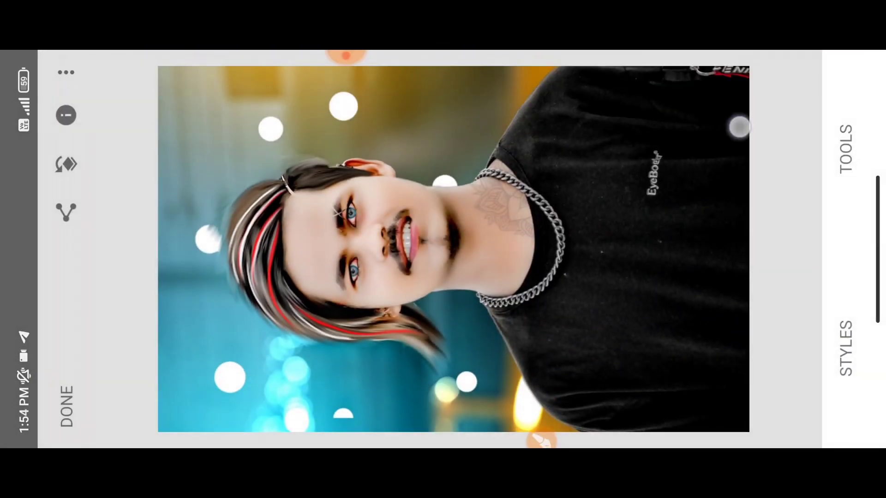
# - Add a Selective point on the black shirt with Structure at +100
pyautogui.click(846, 147)
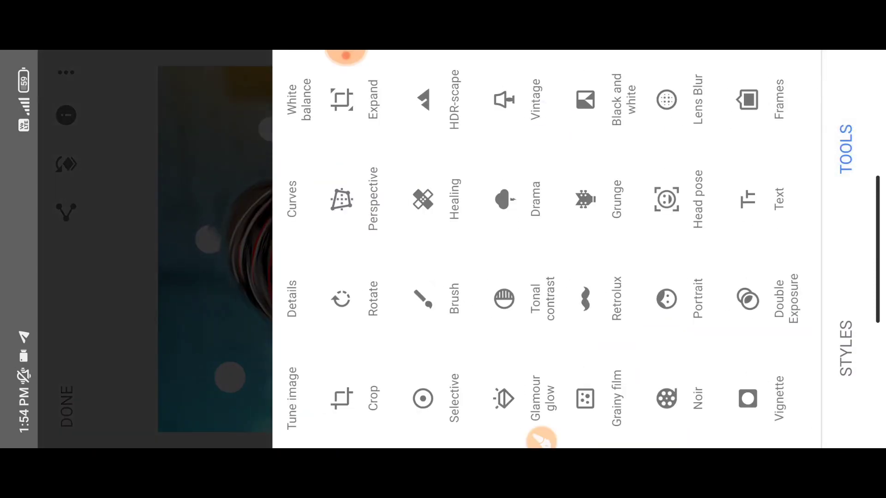
pyautogui.click(422, 398)
pyautogui.click(654, 253)
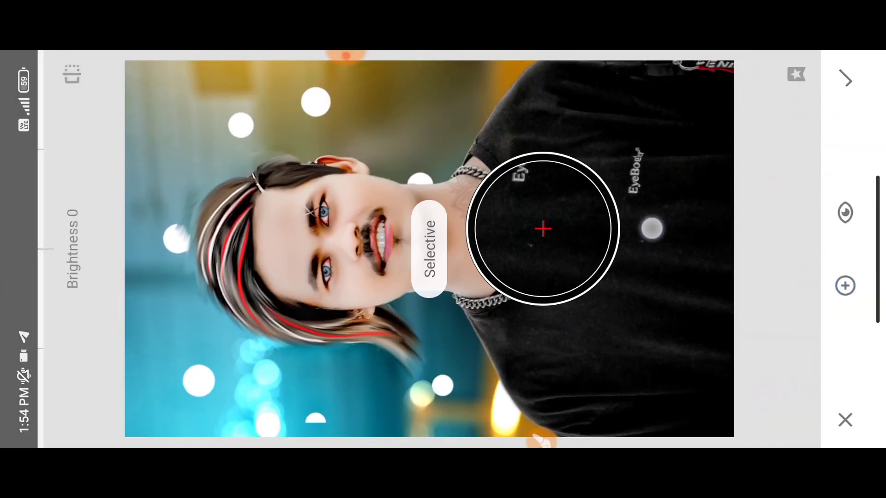
pyautogui.moveTo(673, 177)
pyautogui.mouseDown()
pyautogui.moveTo(716, 140)
pyautogui.moveTo(698, 135)
pyautogui.moveTo(724, 131)
pyautogui.moveTo(638, 116)
pyautogui.mouseUp()
pyautogui.moveTo(639, 231); pyautogui.dragTo(638, 93)
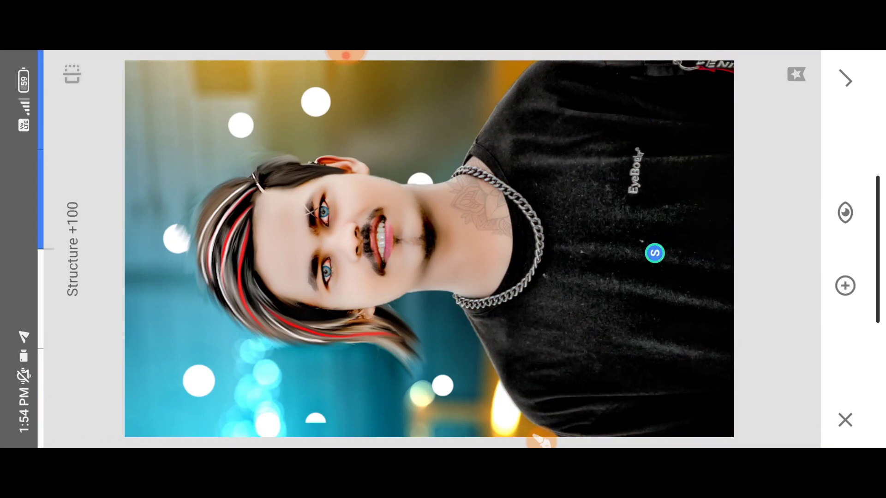
pyautogui.click(846, 80)
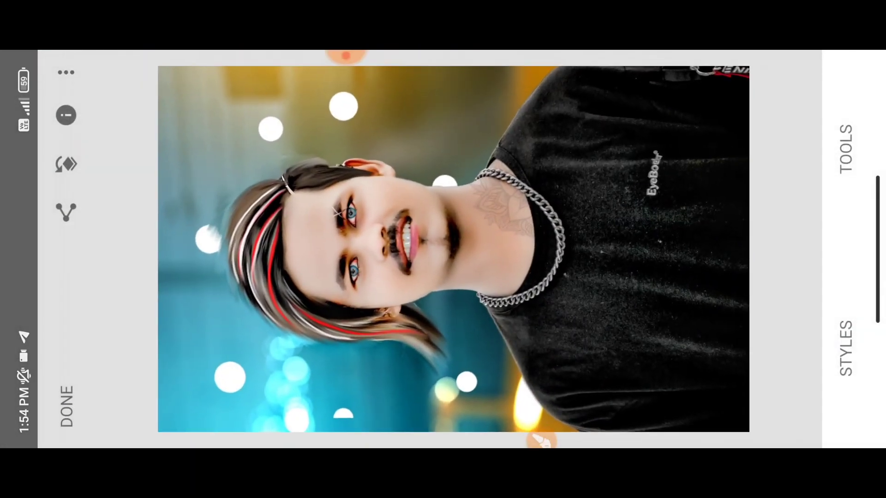
pyautogui.click(454, 249)
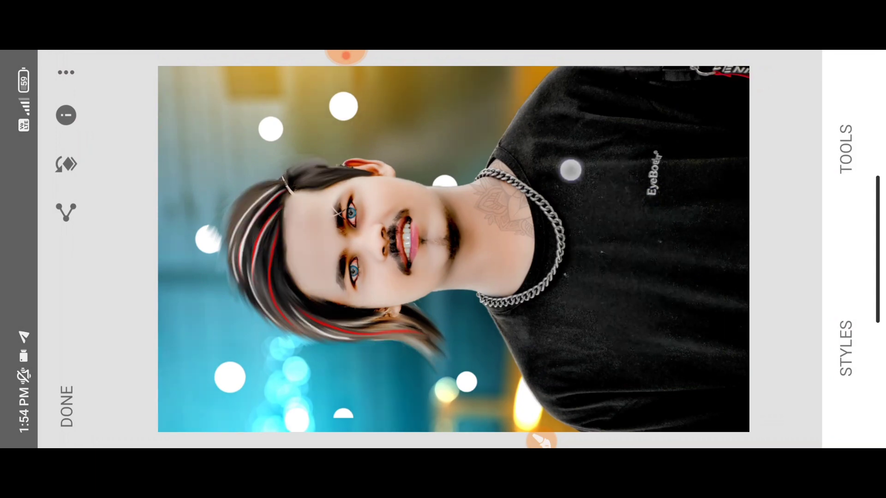
pyautogui.click(653, 129)
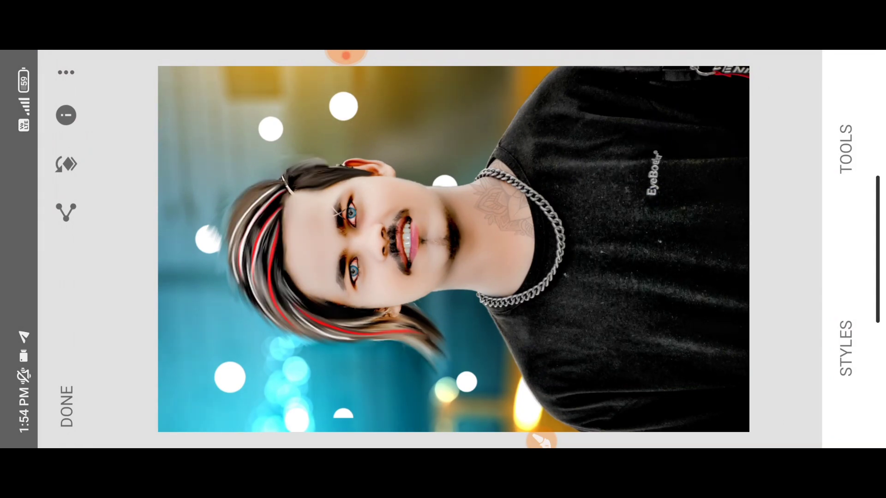
pyautogui.click(346, 57)
pyautogui.scroll(3, 443, 249)
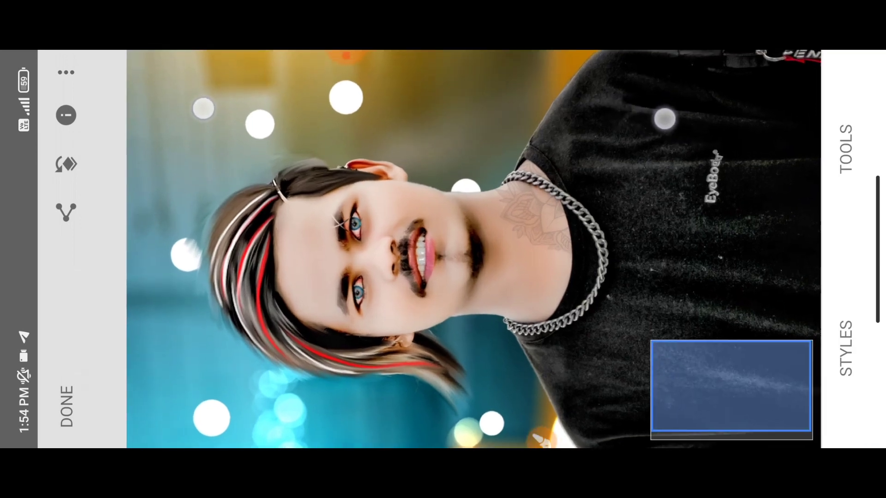
pyautogui.scroll(-3, 443, 249)
pyautogui.scroll(3, 443, 249)
pyautogui.scroll(2, 443, 249)
pyautogui.scroll(-3, 442, 249)
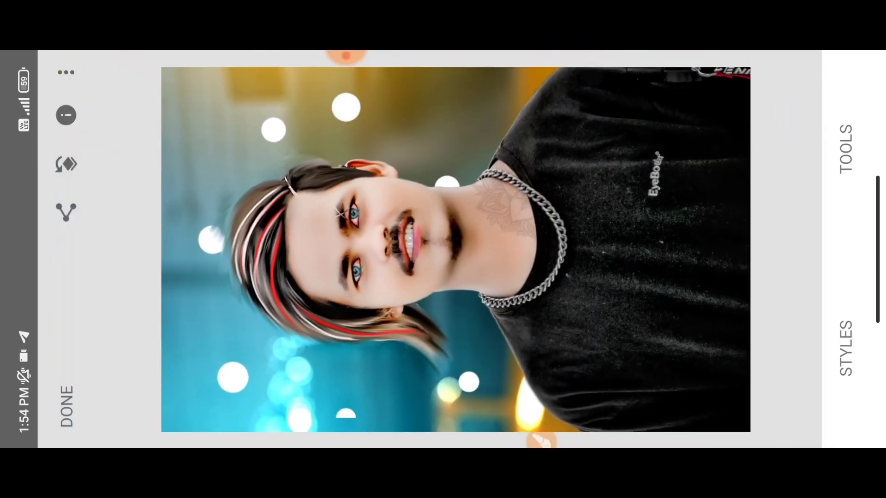
pyautogui.scroll(2, 443, 249)
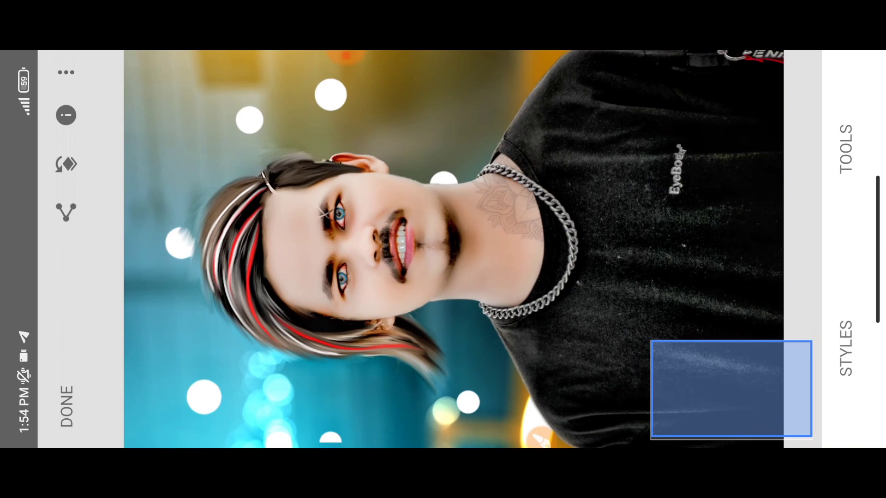
pyautogui.scroll(-3, 443, 249)
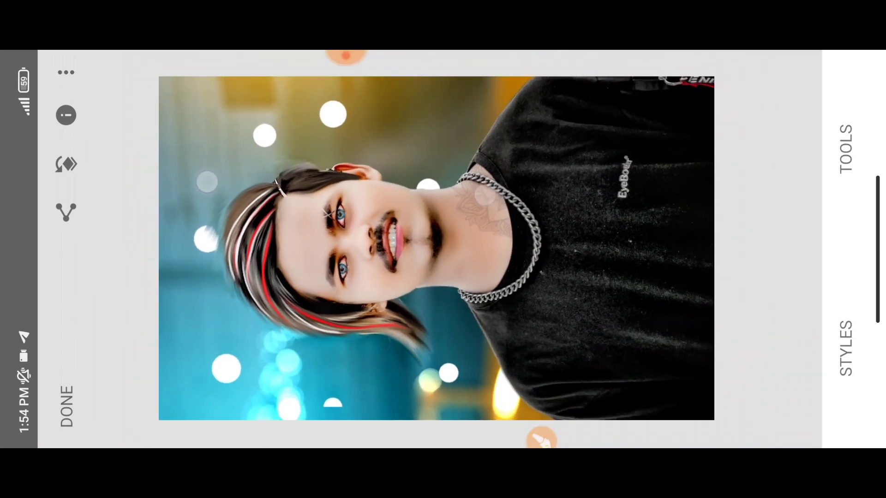
pyautogui.scroll(2, 443, 249)
pyautogui.scroll(-2, 443, 249)
pyautogui.click(345, 56)
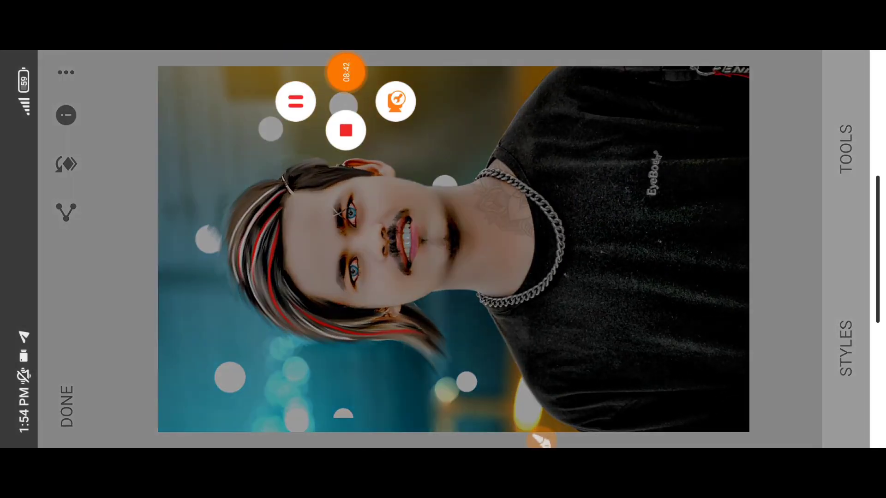